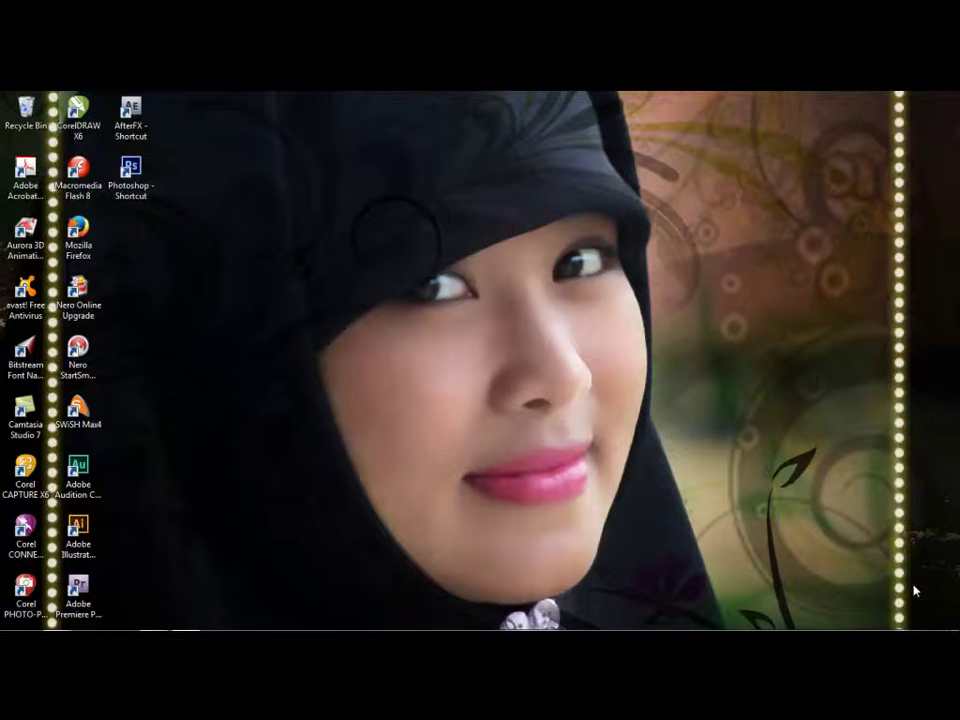
Open the netbean folder inside master program on drive D and launch the jdk-7u7-windows-i586 installer
{"action": "mouse_move", "coordinate": [884, 621]}
{"action": "left_click", "coordinate": [60, 621]}
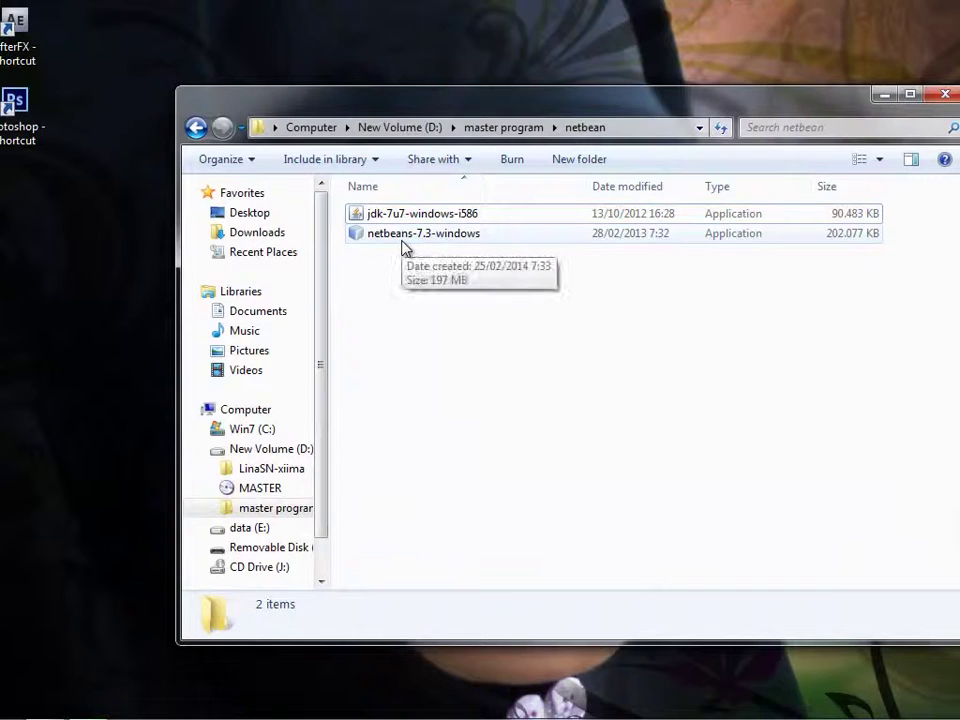
{"action": "mouse_move", "coordinate": [408, 224]}
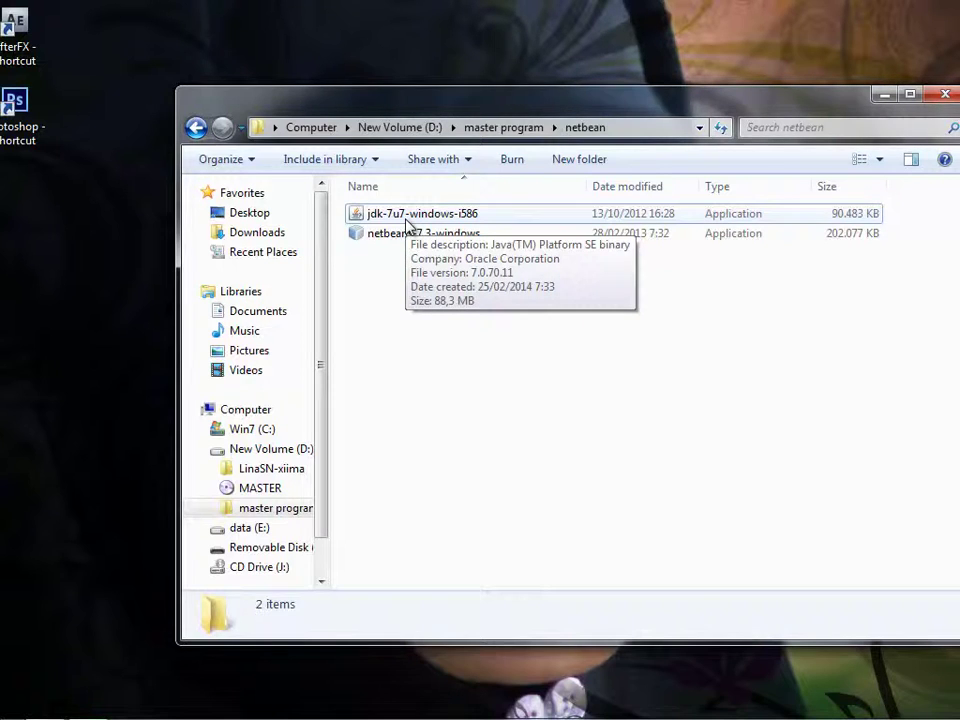
{"action": "double_click", "coordinate": [406, 222]}
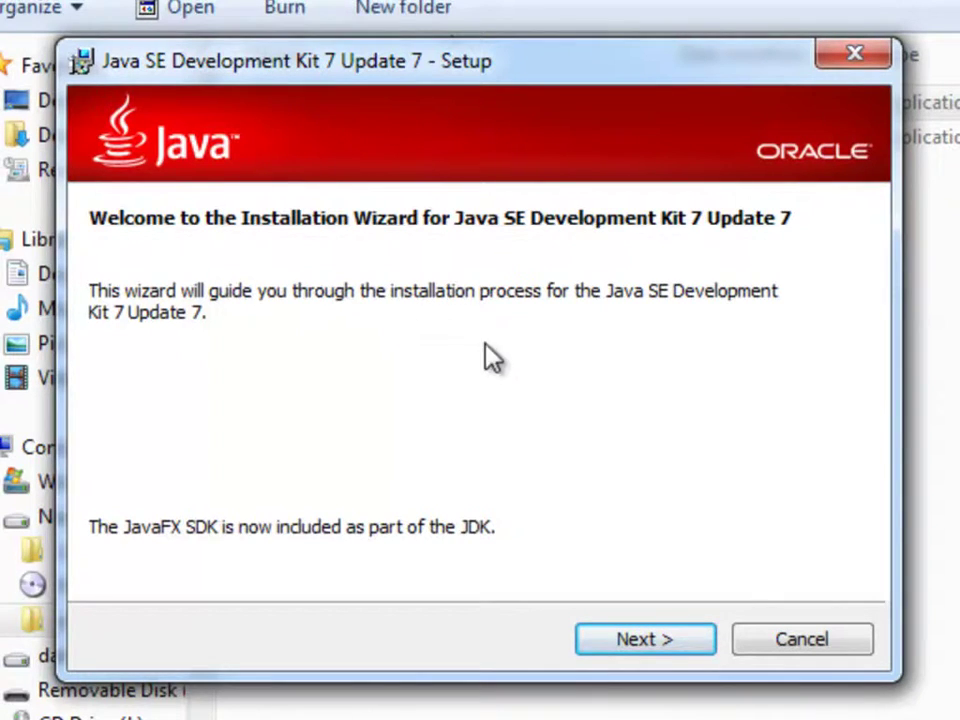
Install Java SE Development Kit 7 Update 7 with the default features and destination folders, and close the finished setup
{"action": "left_click", "coordinate": [673, 642]}
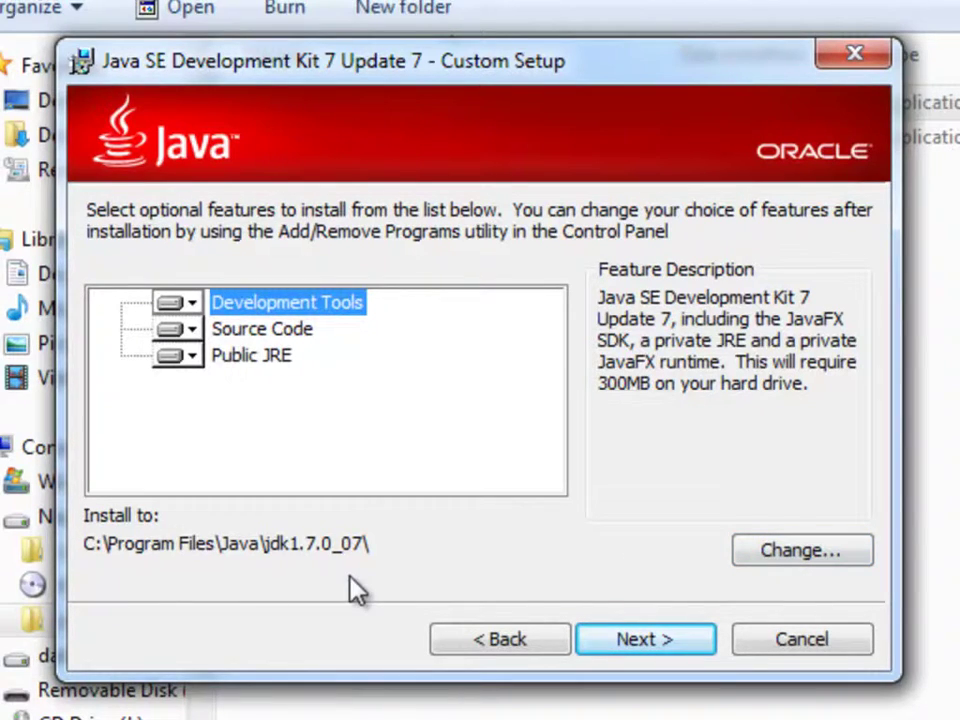
{"action": "left_click", "coordinate": [655, 648]}
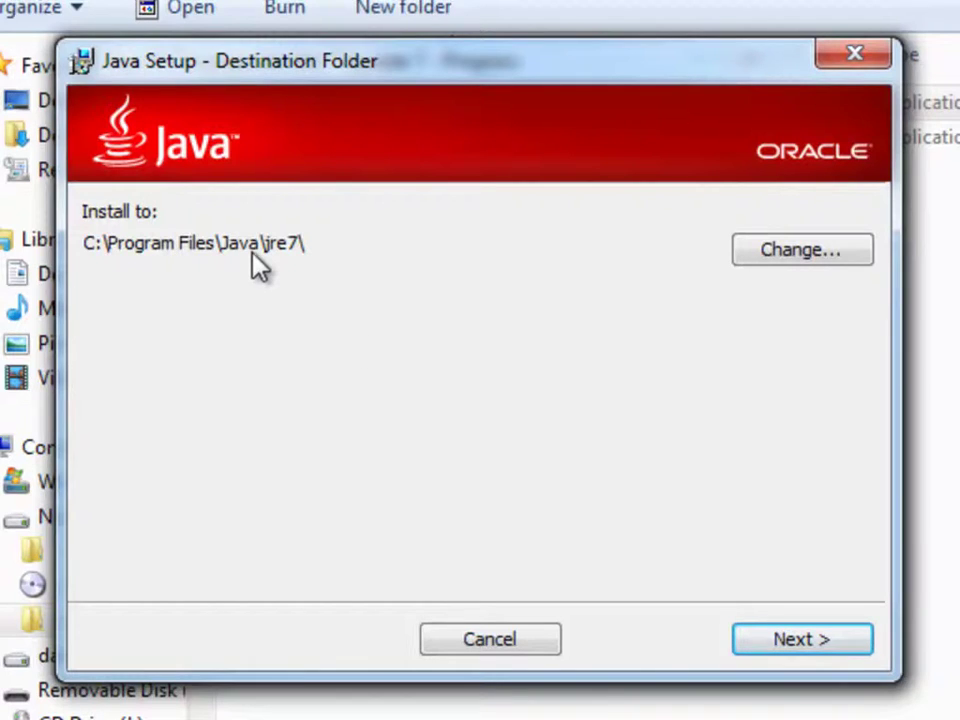
{"action": "left_click", "coordinate": [787, 641]}
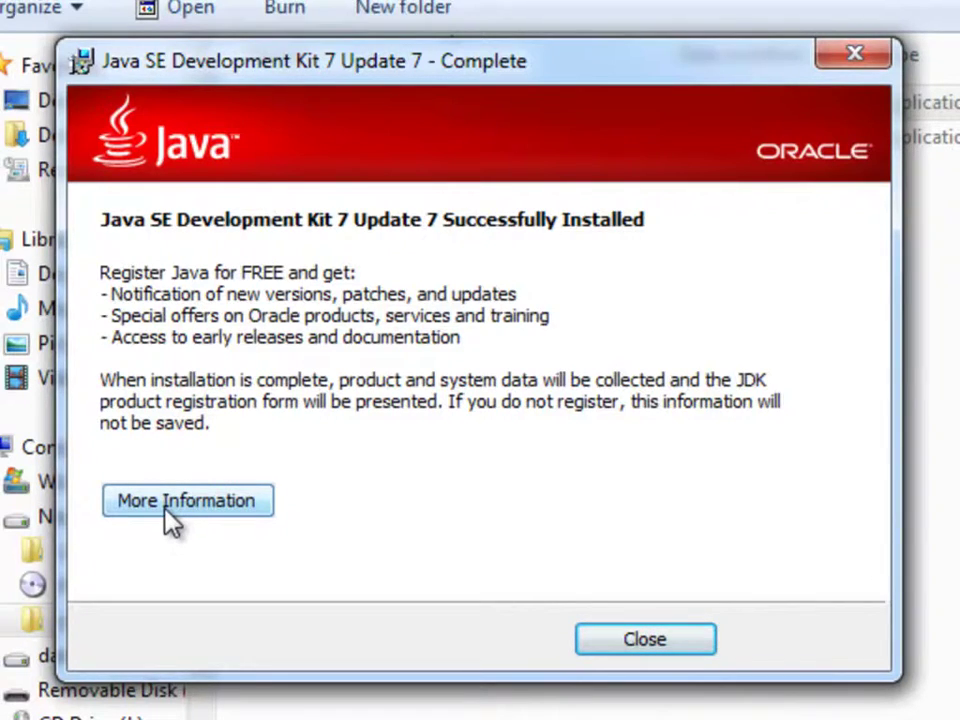
{"action": "left_click", "coordinate": [590, 642]}
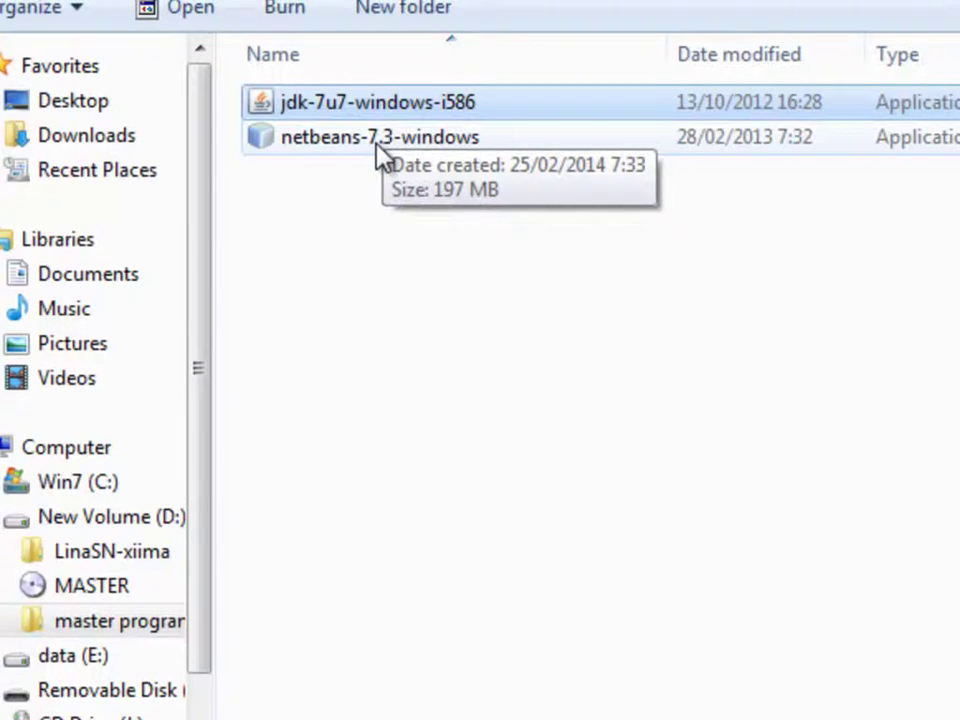
Launch the netbeans-7.3-windows installer and add the Apache Tomcat 7.0.34 runtime to the components to install
{"action": "left_click", "coordinate": [379, 149]}
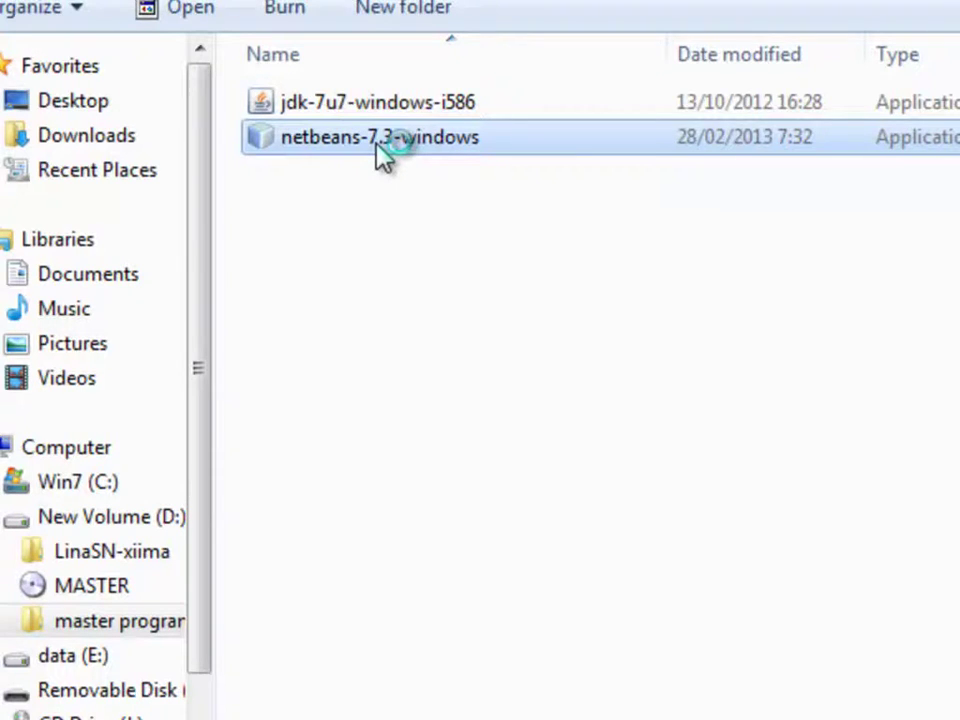
{"action": "double_click", "coordinate": [380, 155]}
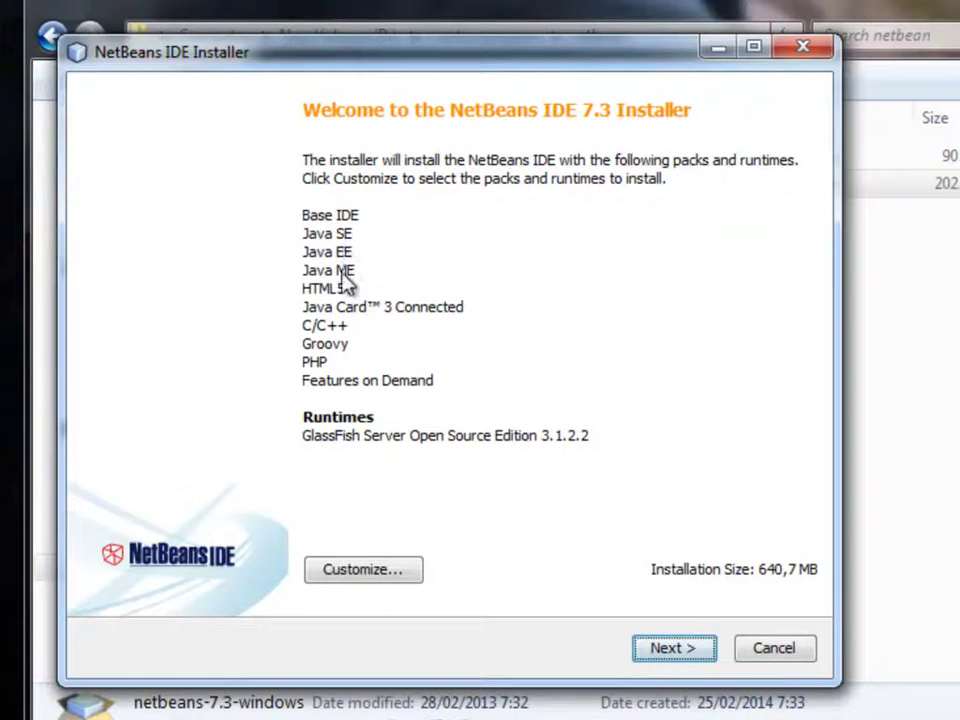
{"action": "left_click", "coordinate": [383, 572]}
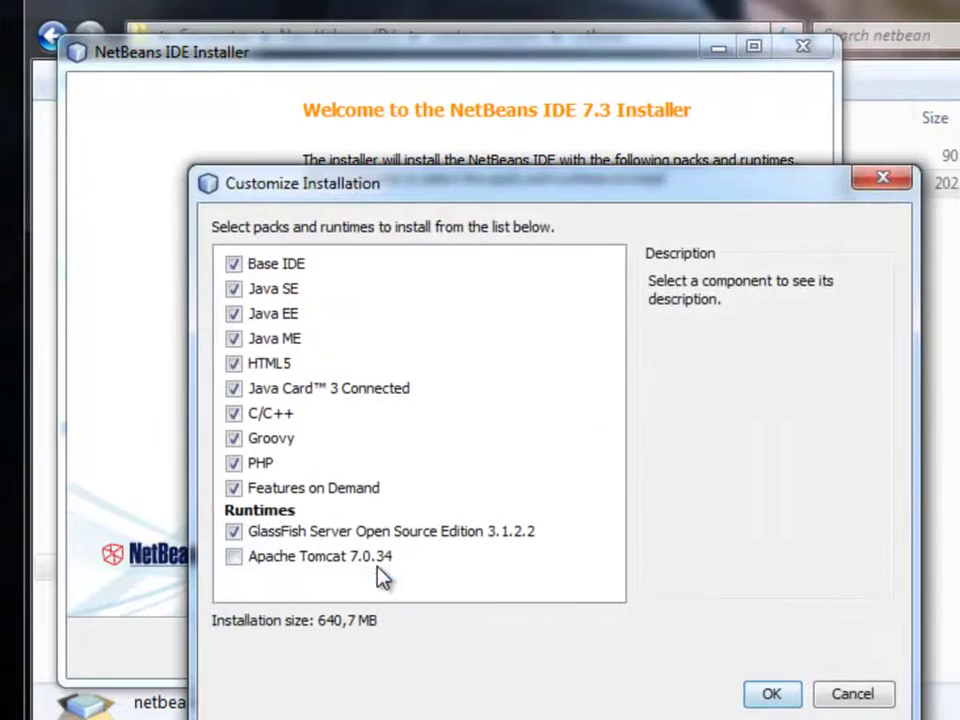
{"action": "left_click", "coordinate": [231, 557]}
{"action": "left_click", "coordinate": [233, 557]}
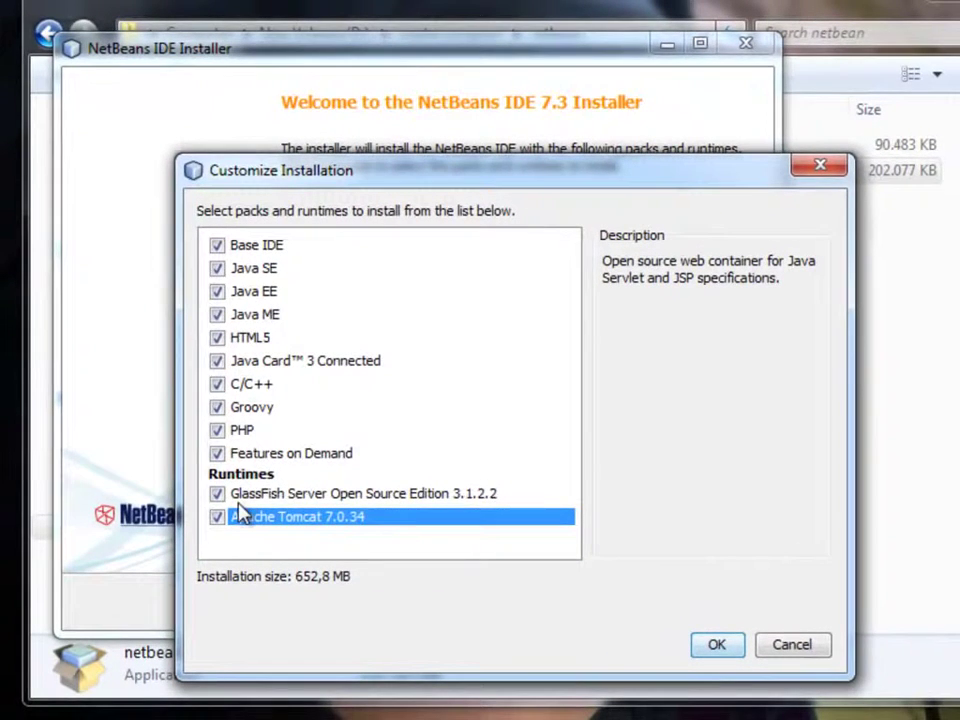
{"action": "left_click", "coordinate": [717, 645]}
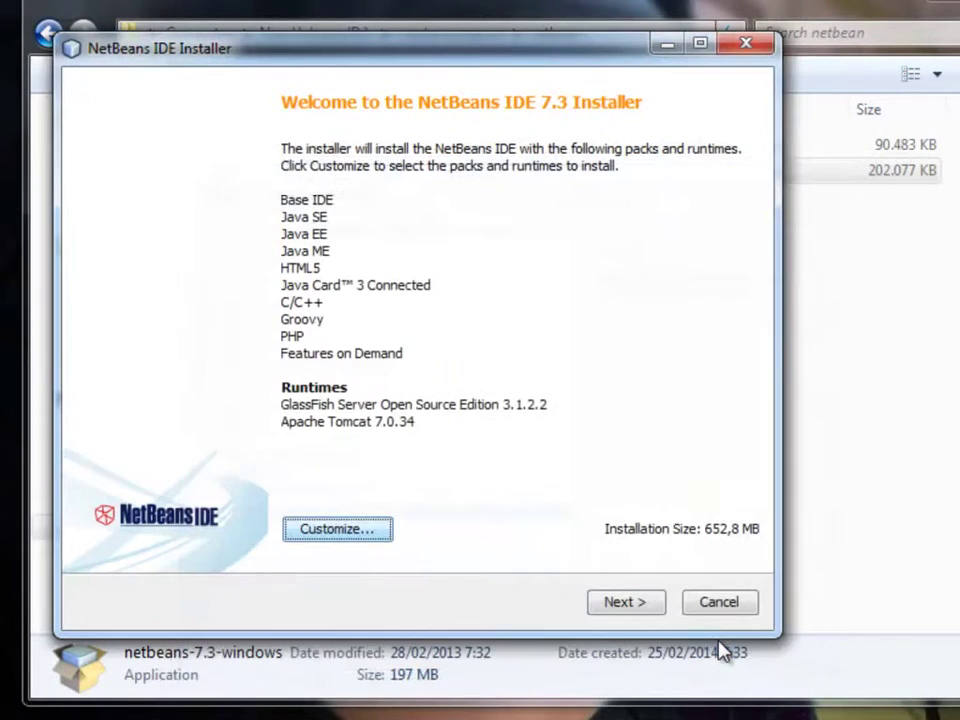
Accept the NetBeans IDE 7.3 license agreement and the JUnit license agreement, choosing to install JUnit
{"action": "left_click", "coordinate": [660, 603]}
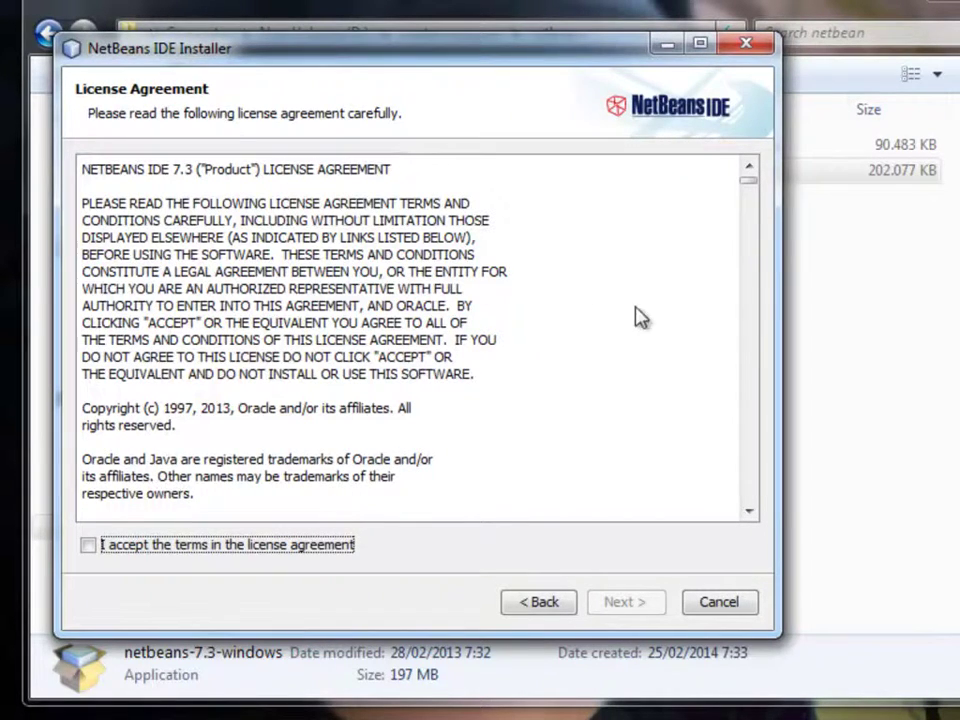
{"action": "left_click_drag", "start_coordinate": [752, 188], "coordinate": [757, 420]}
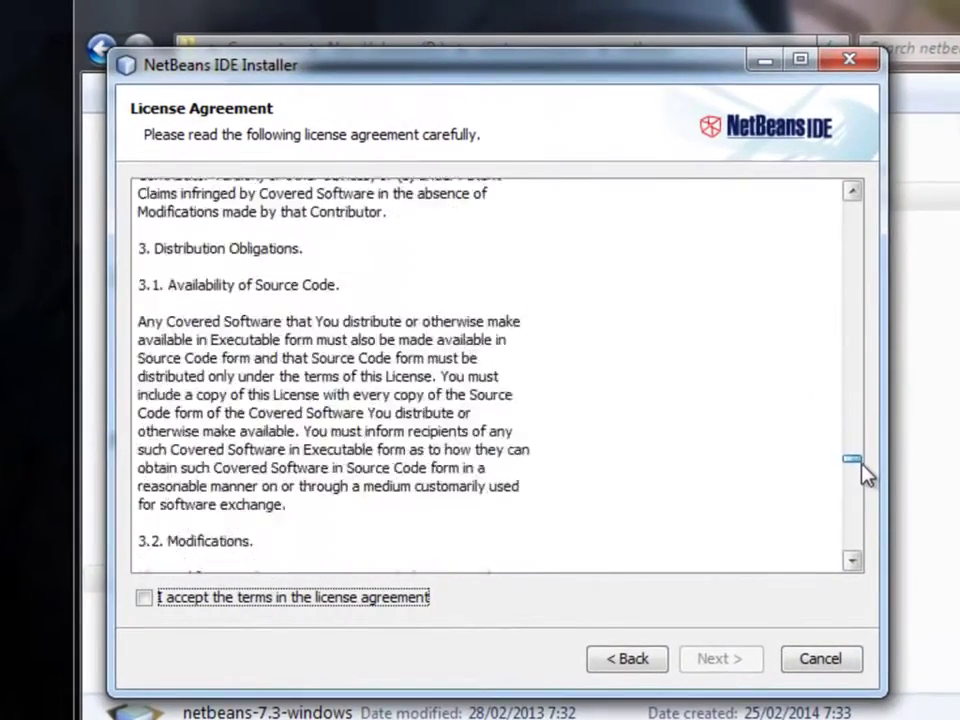
{"action": "left_click_drag", "start_coordinate": [861, 465], "coordinate": [853, 550]}
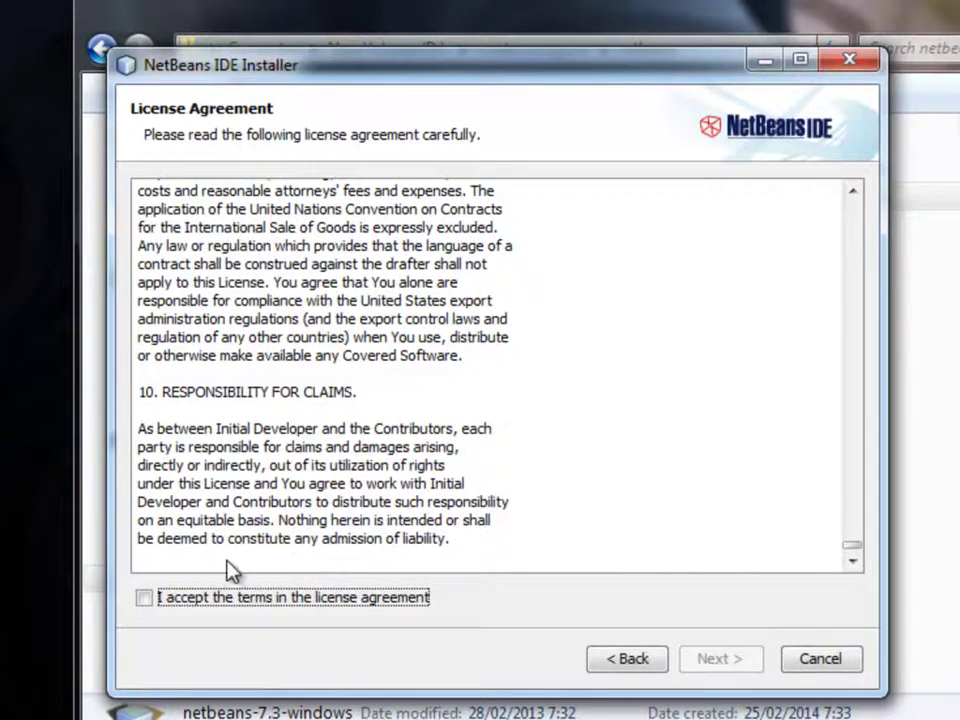
{"action": "left_click", "coordinate": [144, 598]}
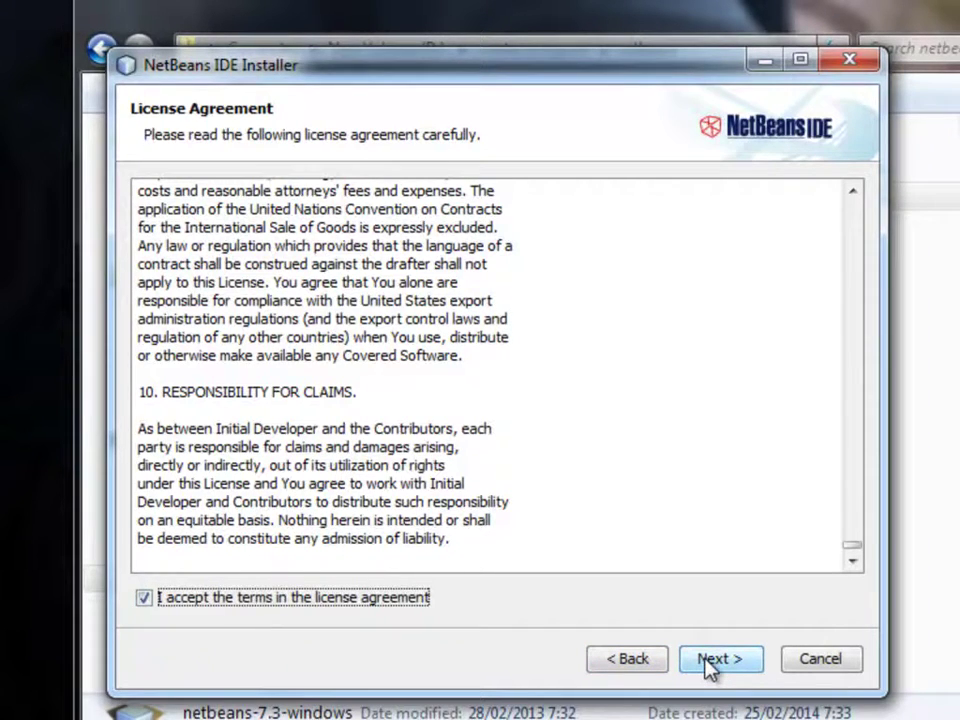
{"action": "left_click", "coordinate": [708, 664]}
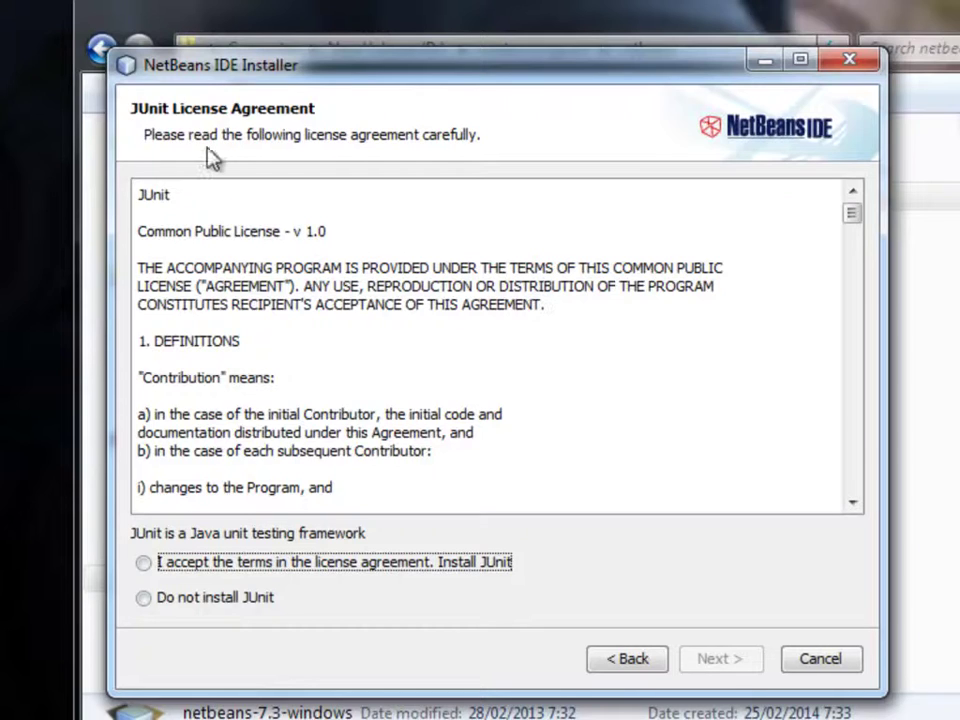
{"action": "left_click", "coordinate": [144, 564]}
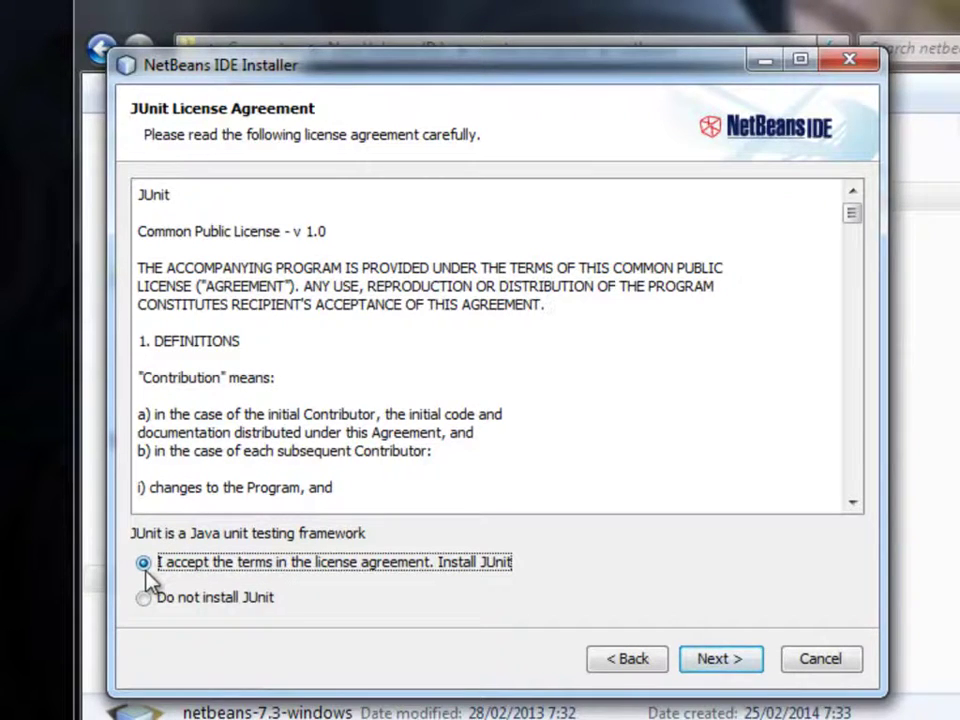
{"action": "left_click", "coordinate": [745, 672]}
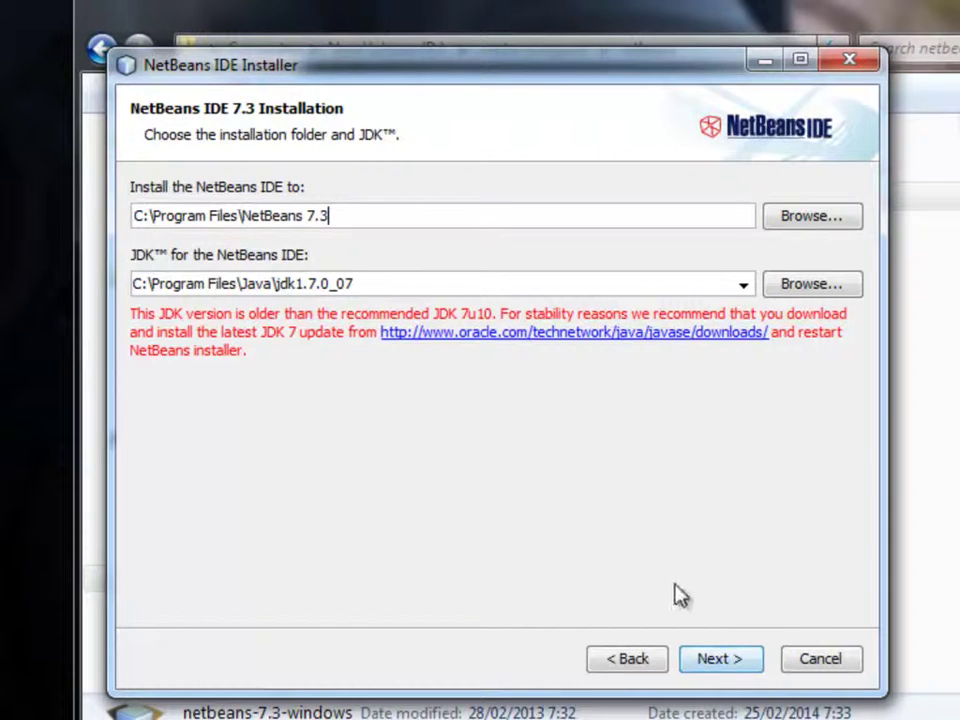
Keep the default installation folders for NetBeans IDE 7.3, GlassFish 3.1.2.2 and Apache Tomcat 7.0.34, and the jdk1.7.0_07 JDK
{"action": "left_click", "coordinate": [720, 659]}
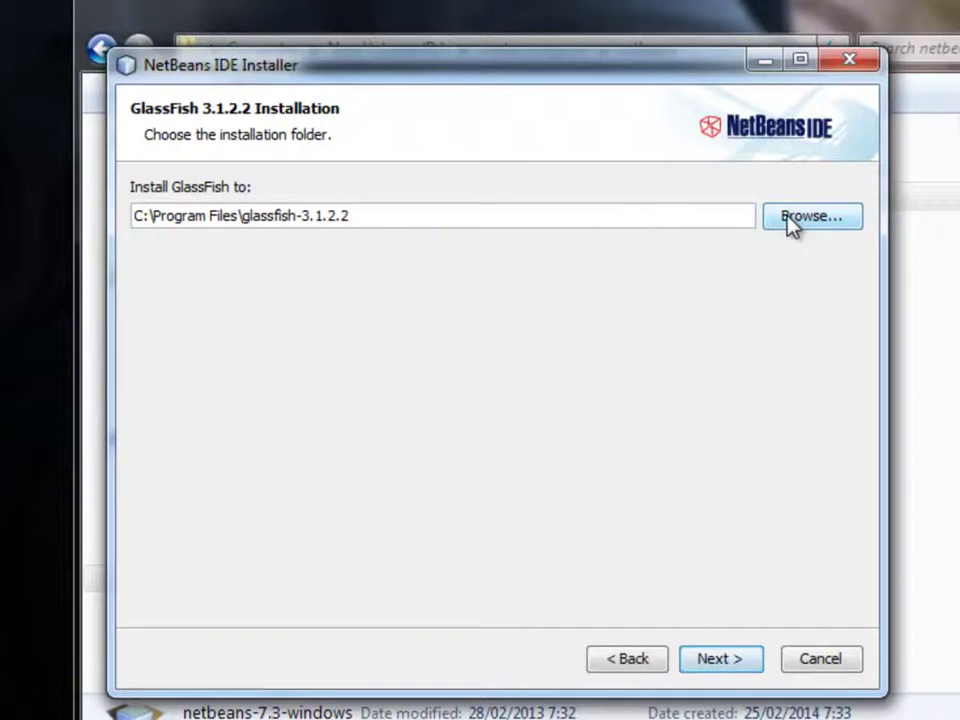
{"action": "left_click", "coordinate": [690, 664]}
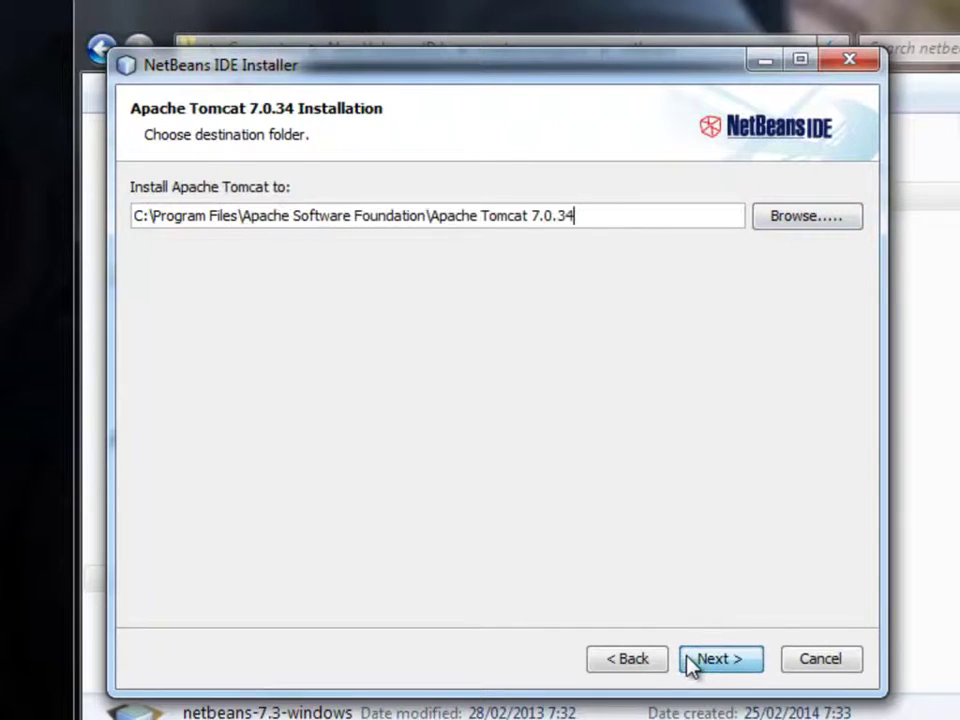
{"action": "left_click", "coordinate": [690, 664]}
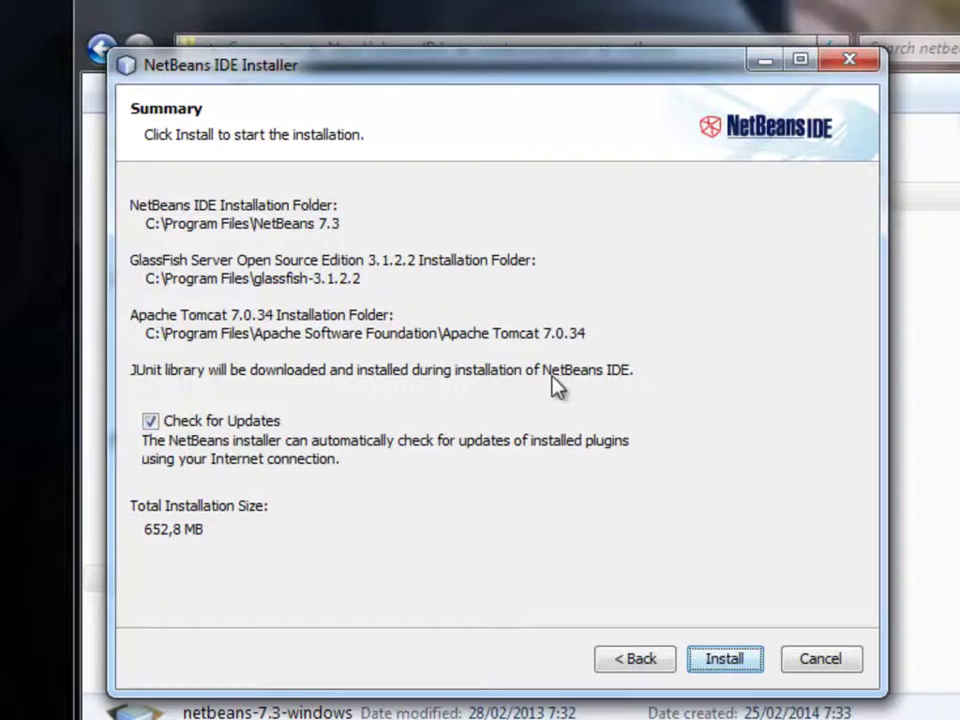
Turn off Check for Updates, run the NetBeans IDE installation and finish the setup
{"action": "left_click", "coordinate": [156, 425]}
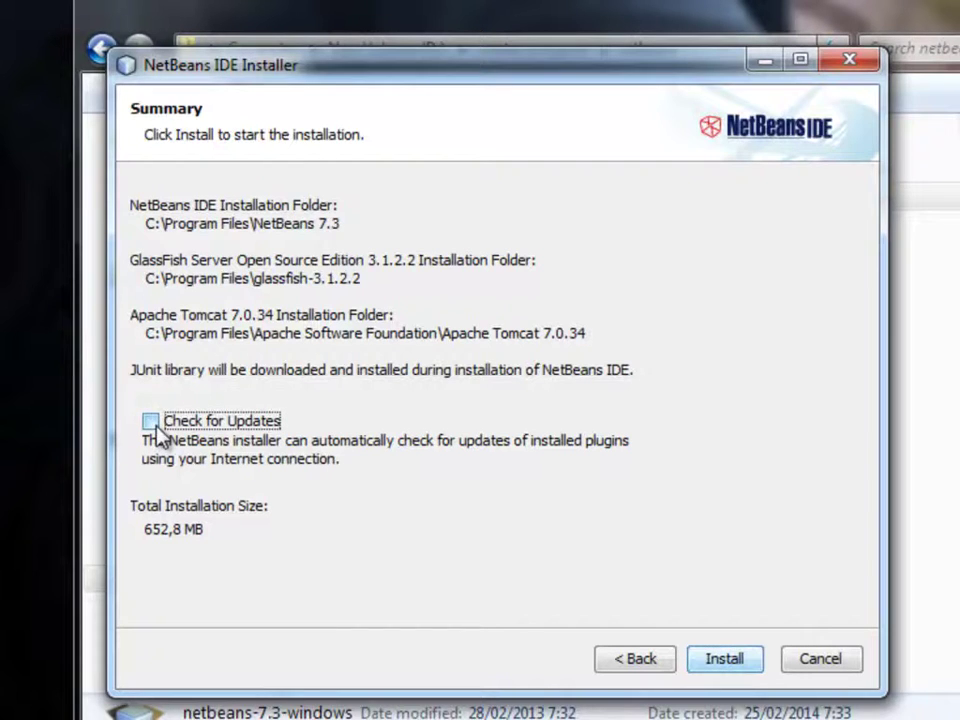
{"action": "left_click", "coordinate": [724, 661]}
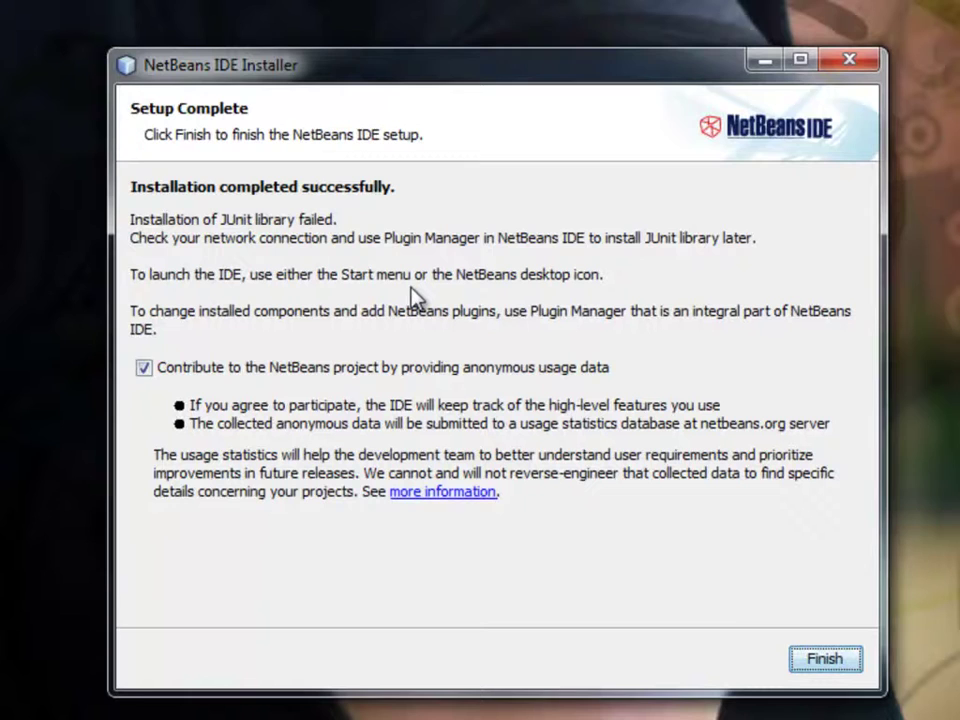
{"action": "left_click", "coordinate": [830, 660]}
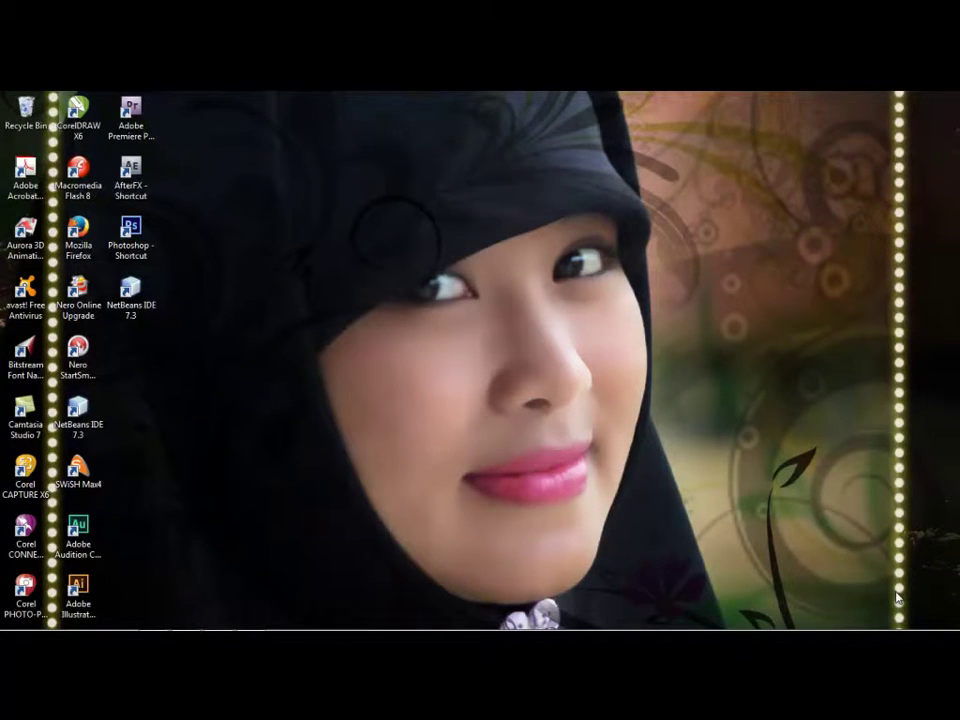
Open NetBeans IDE 7.3 and start a new project of type Java Application from the Java category
{"action": "left_click", "coordinate": [140, 296]}
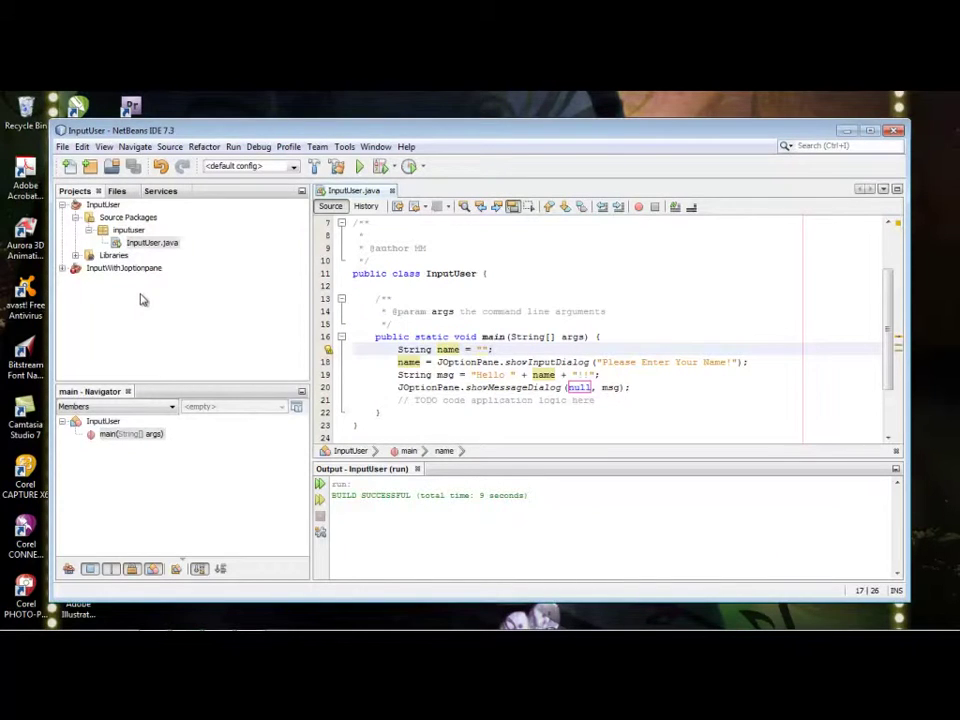
{"action": "left_click", "coordinate": [64, 149]}
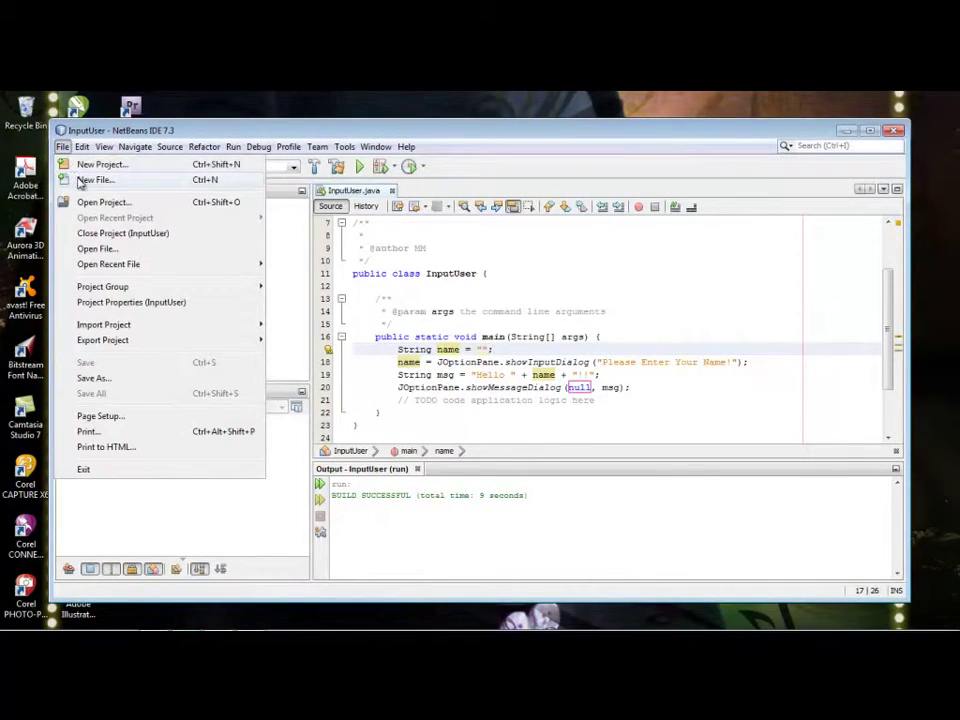
{"action": "left_click", "coordinate": [86, 165]}
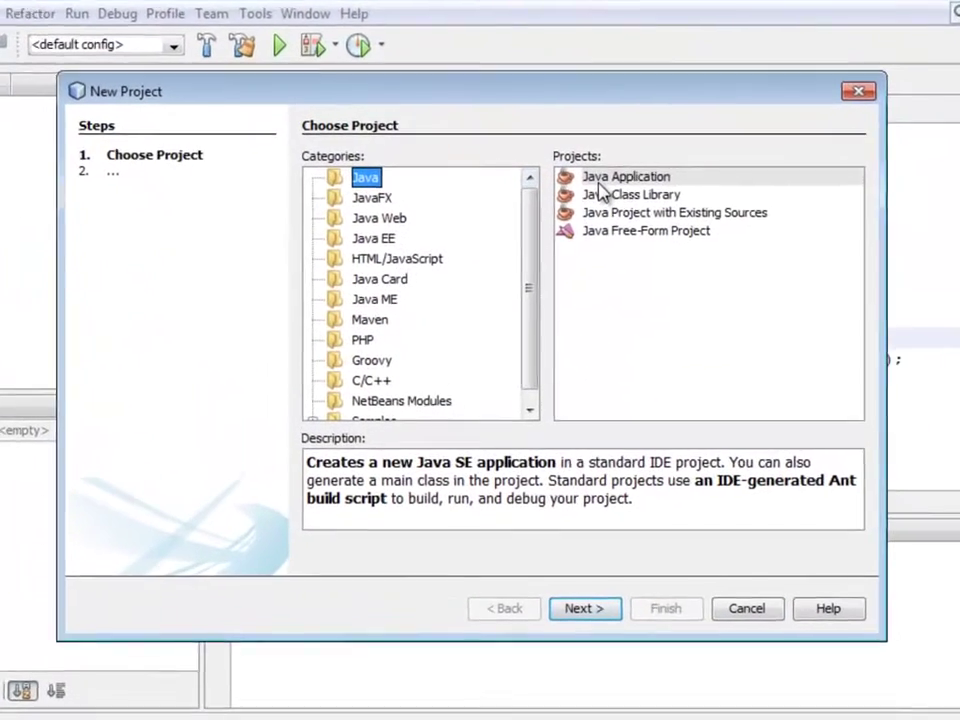
{"action": "left_click", "coordinate": [562, 249]}
{"action": "left_click", "coordinate": [578, 618]}
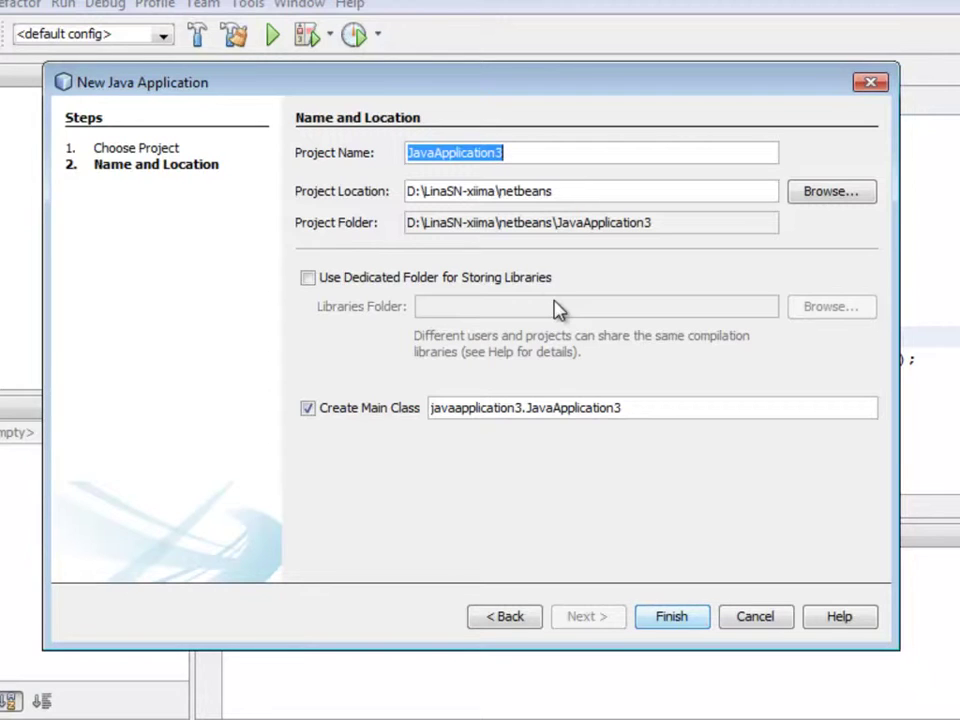
Name the new project InputUserAnda and create it with its main class in the default project location
{"action": "type", "text": "I"}
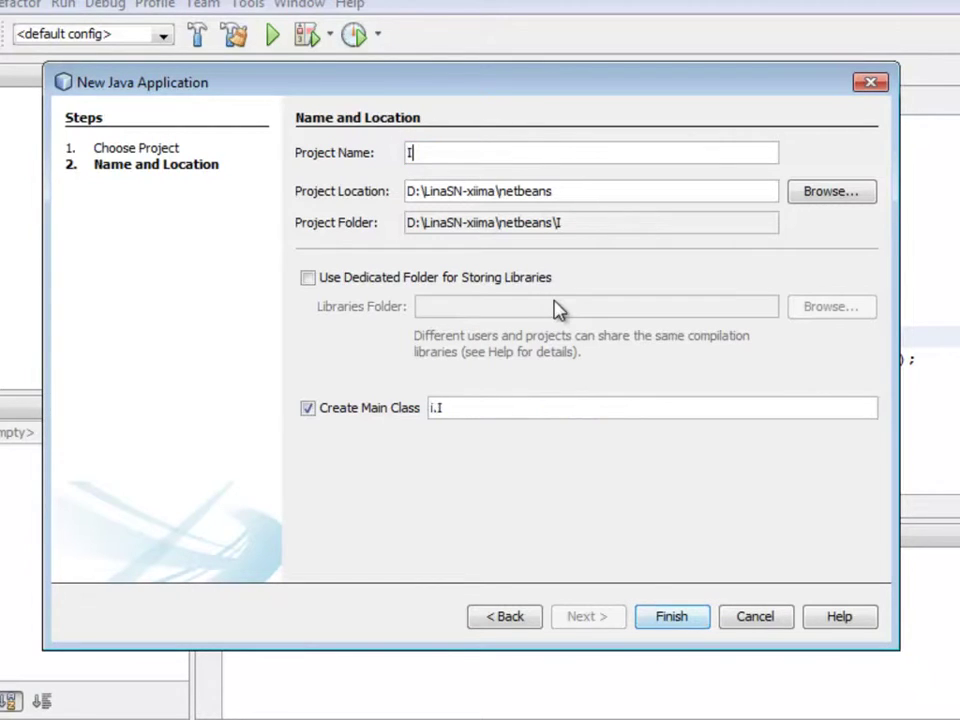
{"action": "type", "text": "nput"}
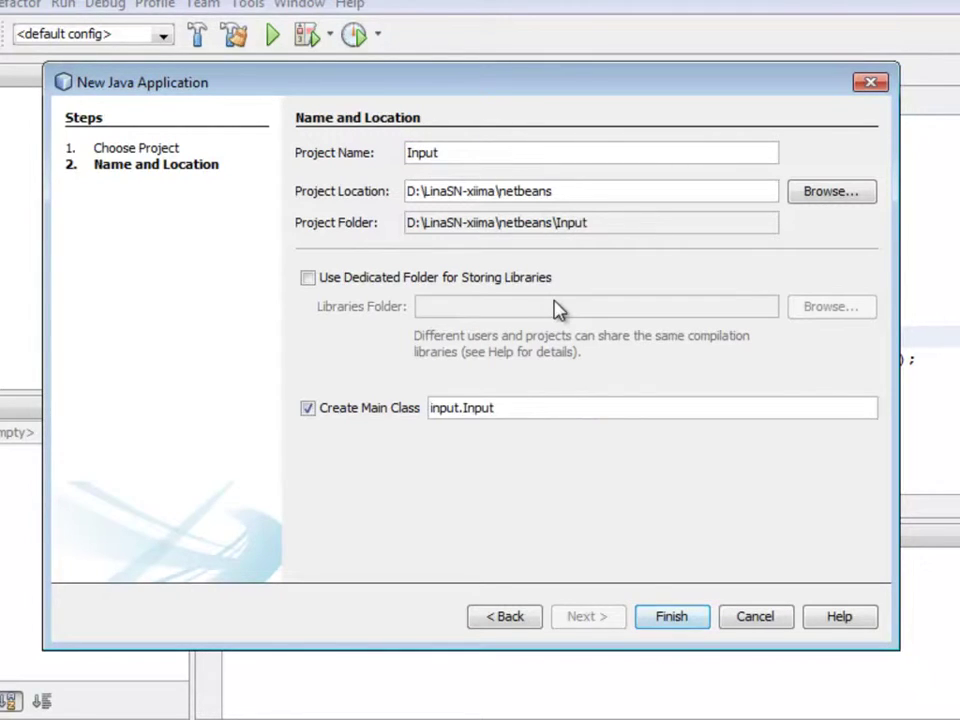
{"action": "type", "text": "Us"}
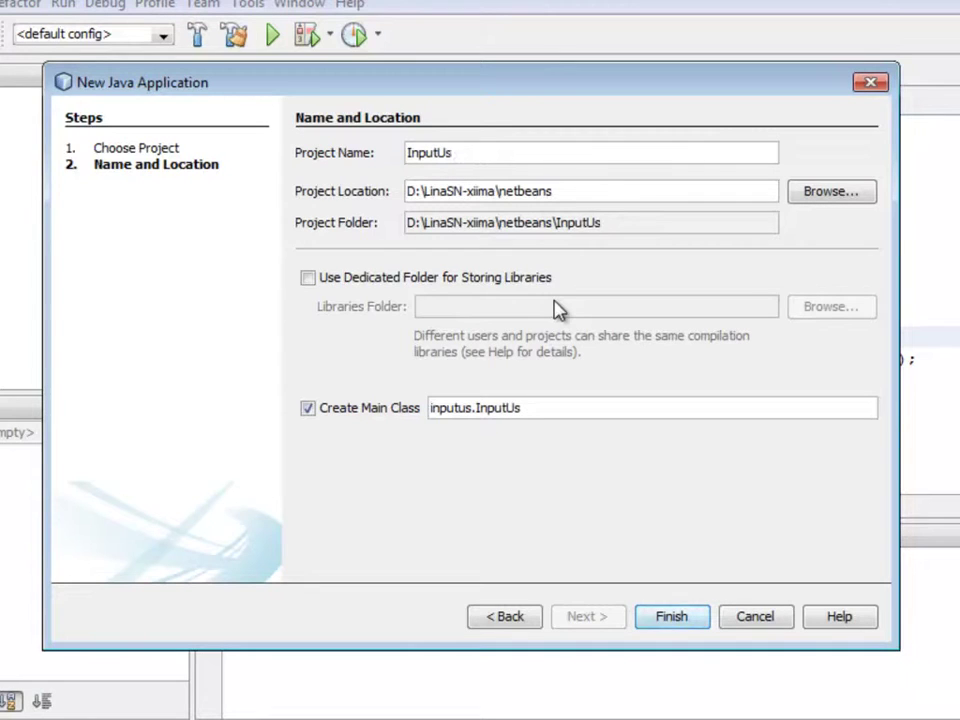
{"action": "type", "text": "er"}
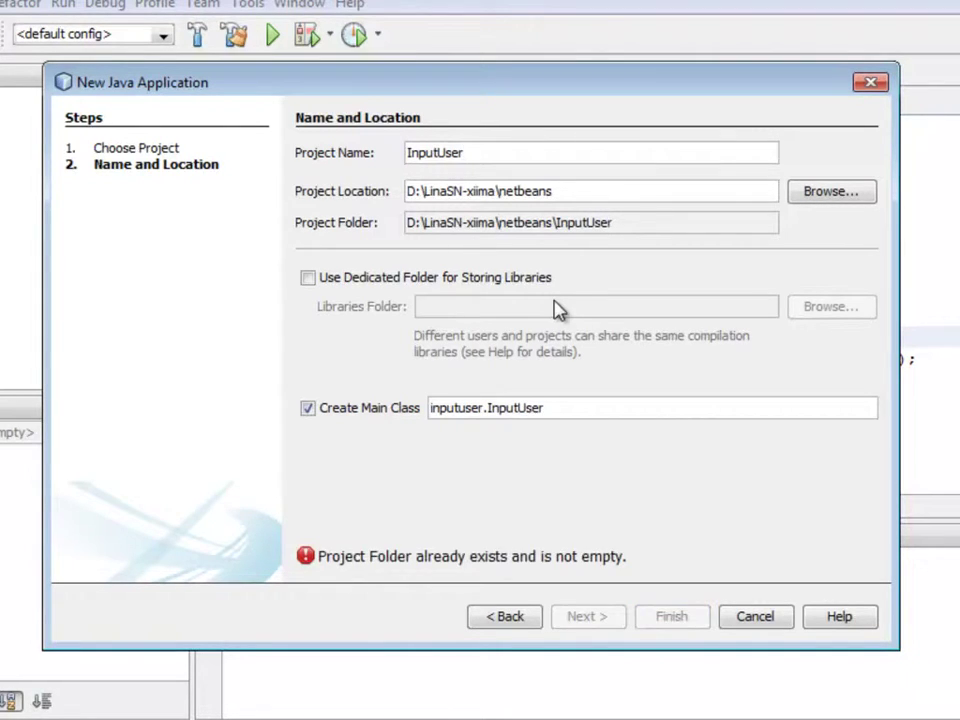
{"action": "type", "text": "Anda"}
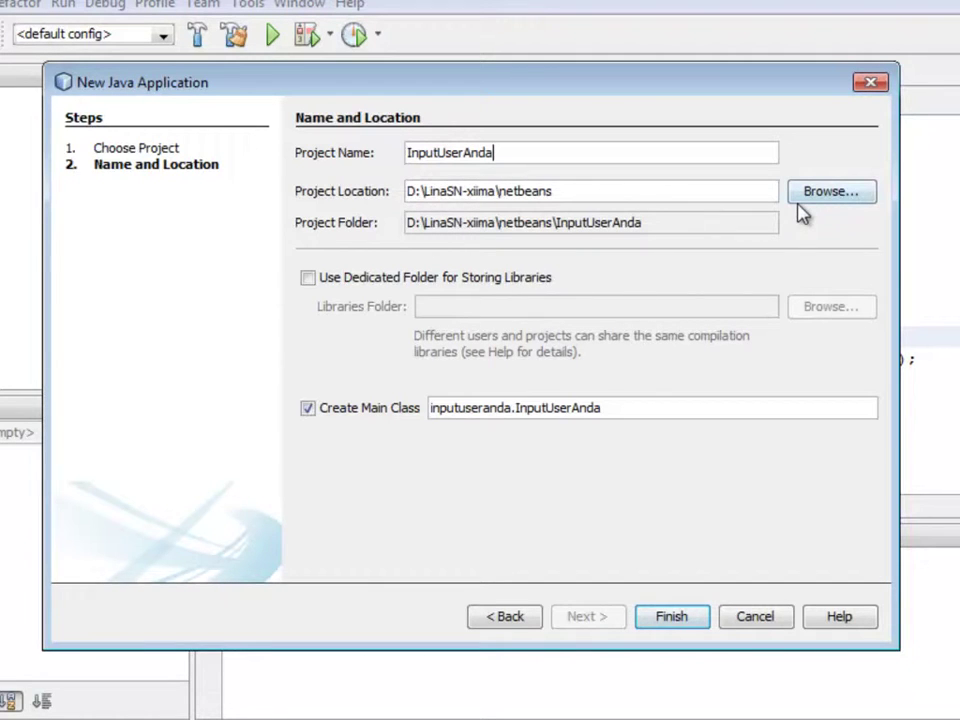
{"action": "left_click", "coordinate": [680, 622]}
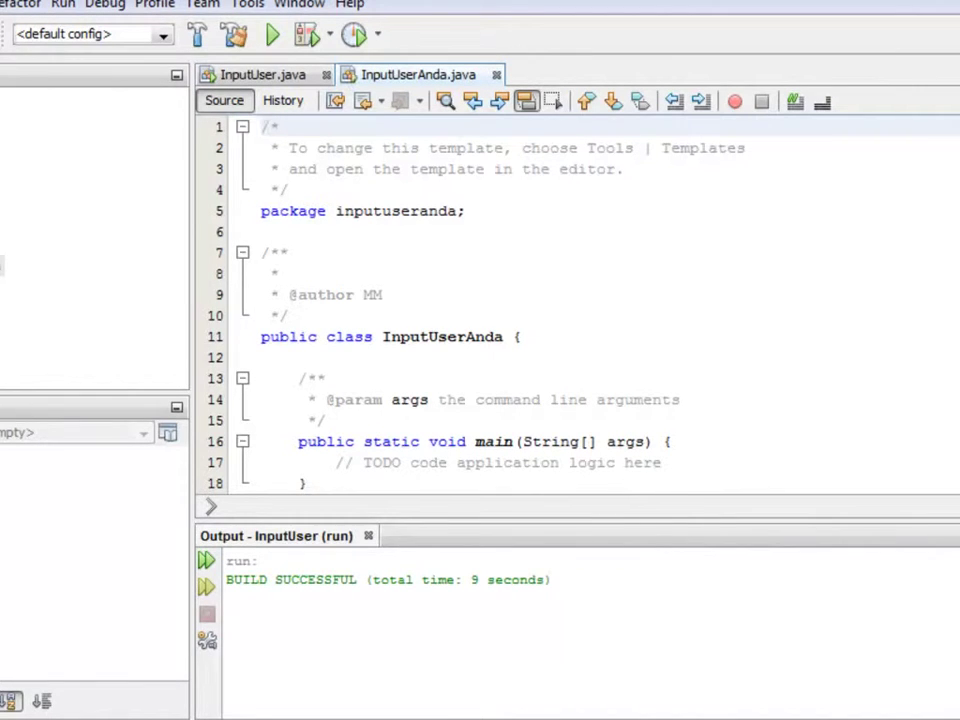
Add the statement import javax.swing.JOptionPane; on the empty line below the package declaration in InputUserAnda.java
{"action": "scroll", "coordinate": [634, 439], "scroll_direction": "down", "scroll_amount": 1}
{"action": "scroll", "coordinate": [580, 300], "scroll_direction": "down", "scroll_amount": 1}
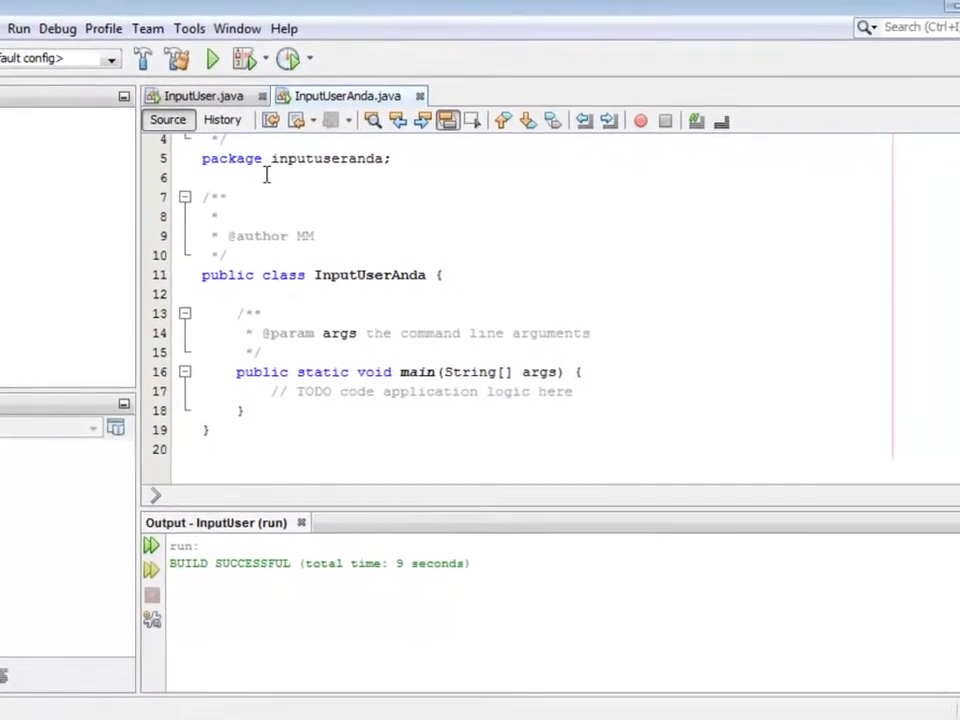
{"action": "left_click", "coordinate": [330, 161]}
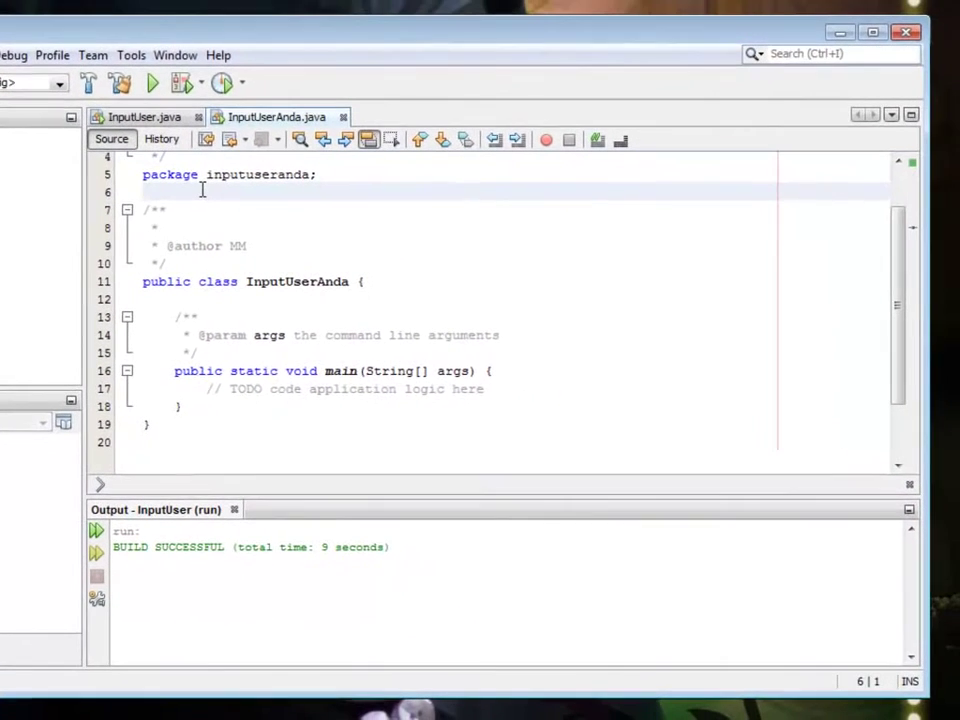
{"action": "type", "text": "i"}
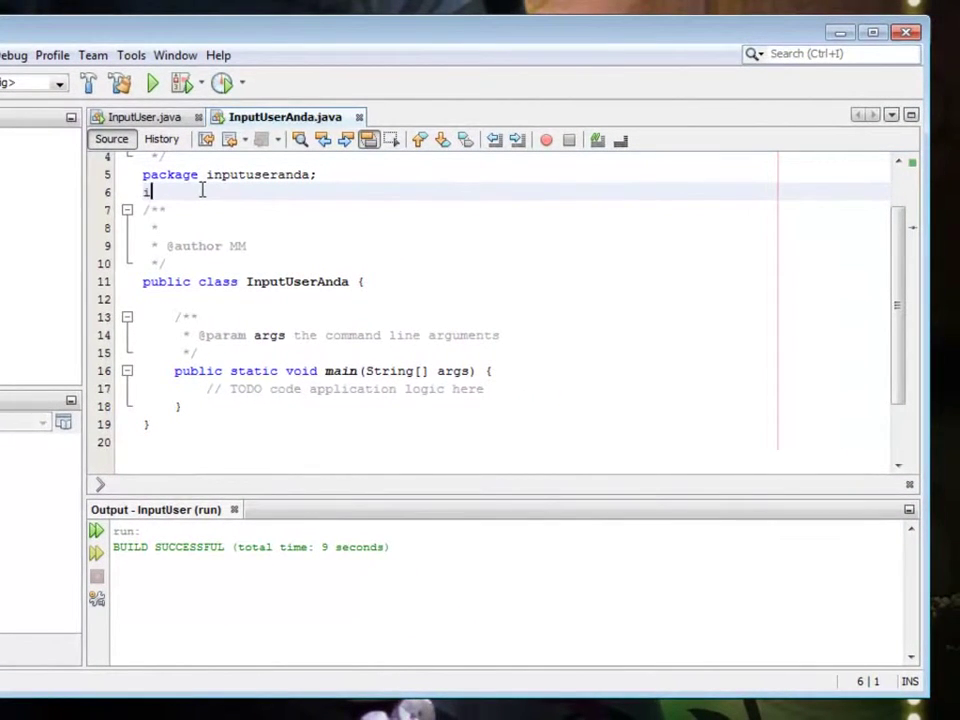
{"action": "type", "text": "mport jav"}
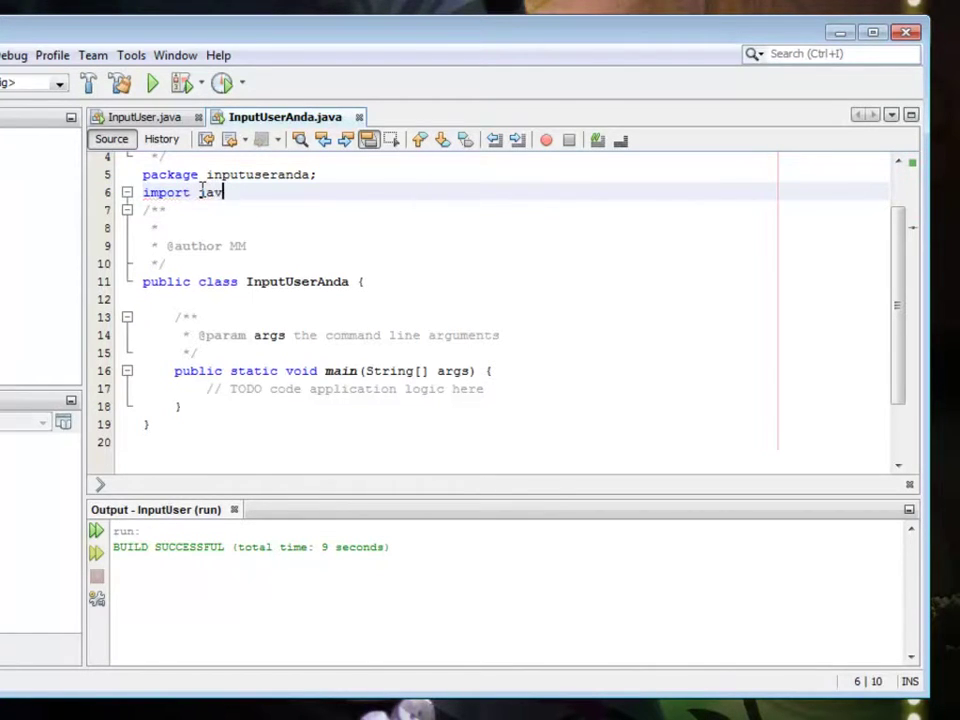
{"action": "type", "text": "ax."}
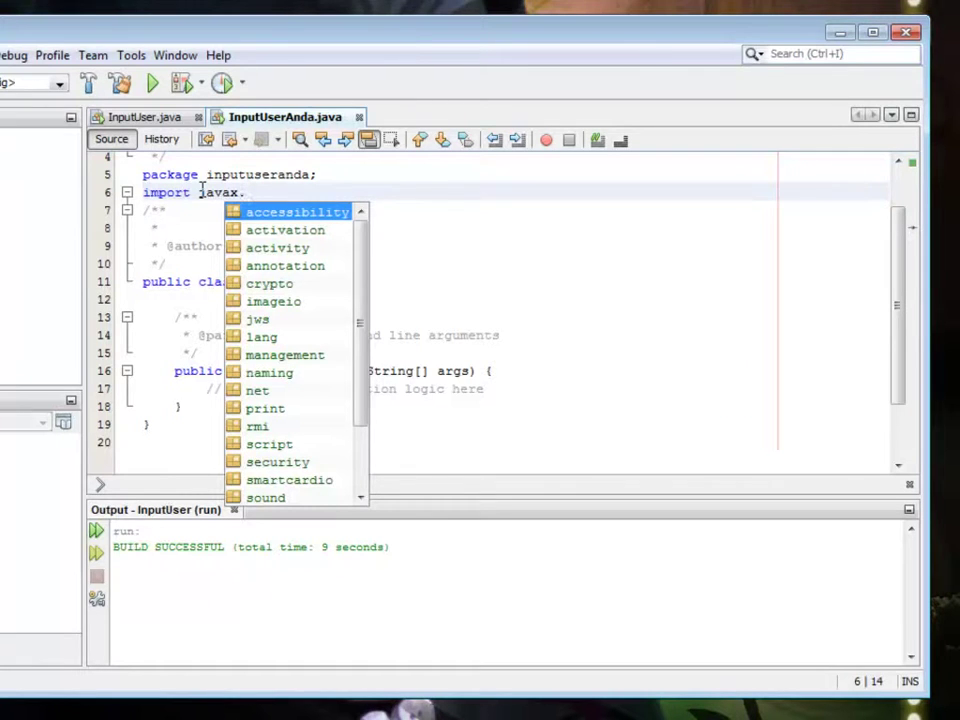
{"action": "type", "text": "swing."}
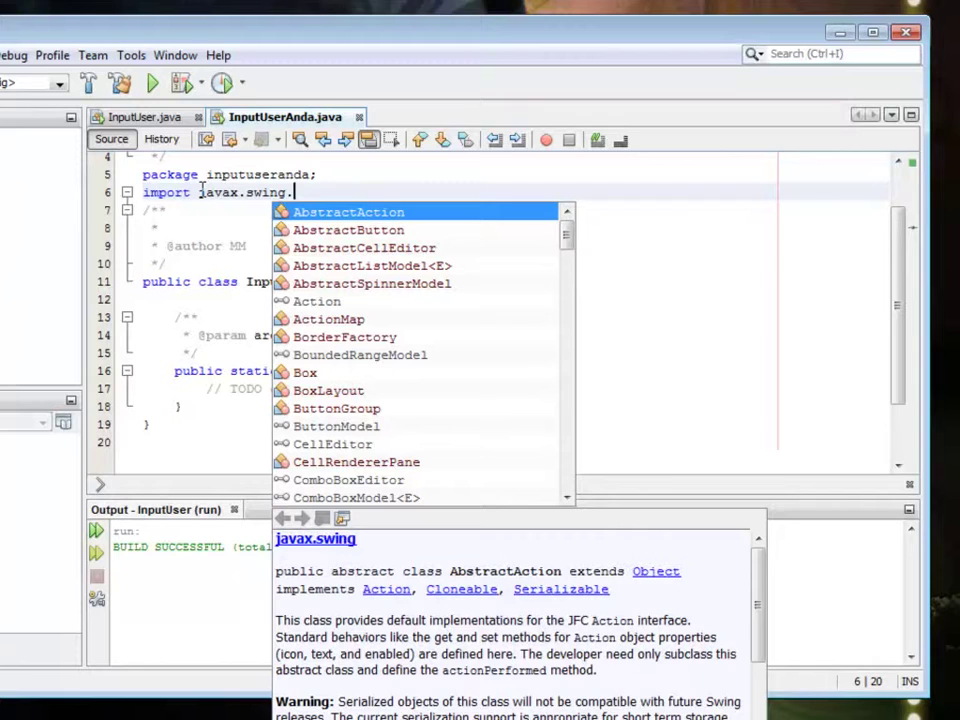
{"action": "type", "text": "JO"}
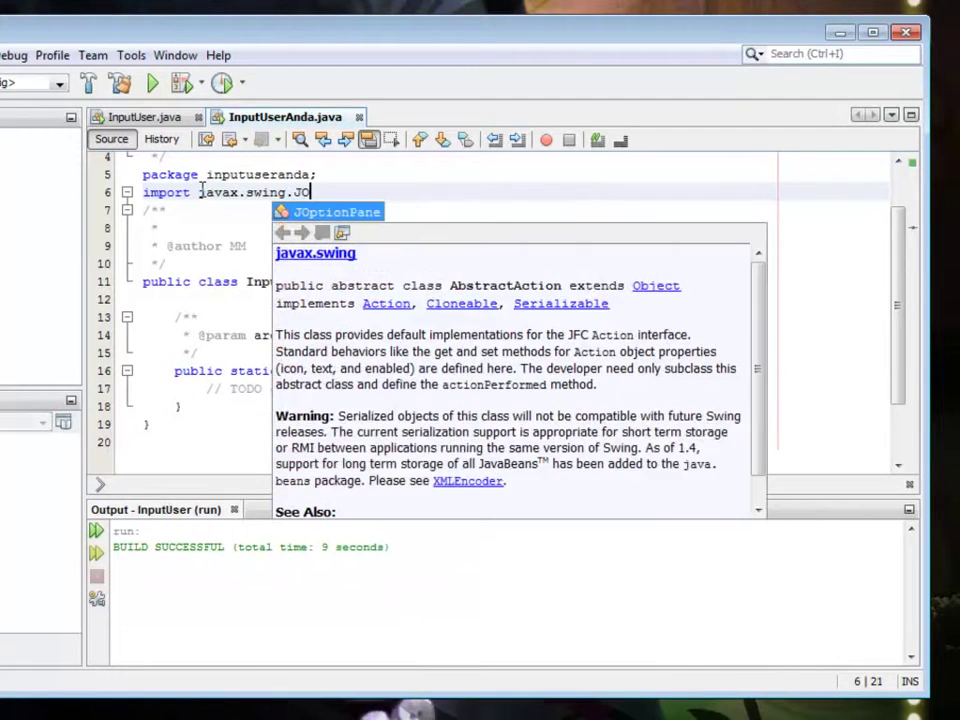
{"action": "key", "text": "Return"}
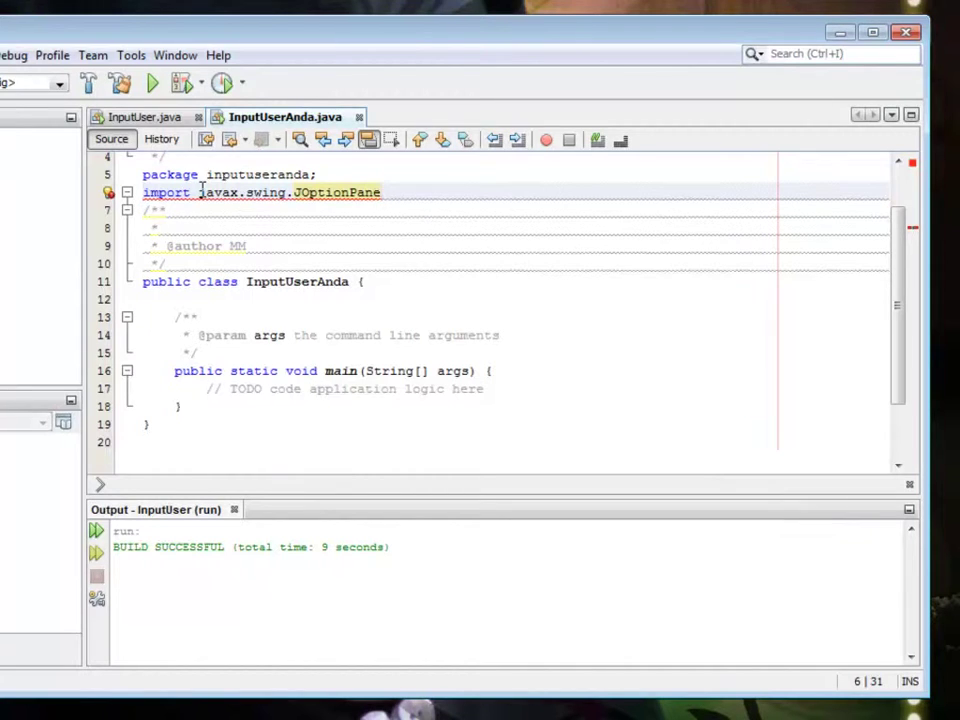
{"action": "type", "text": ";"}
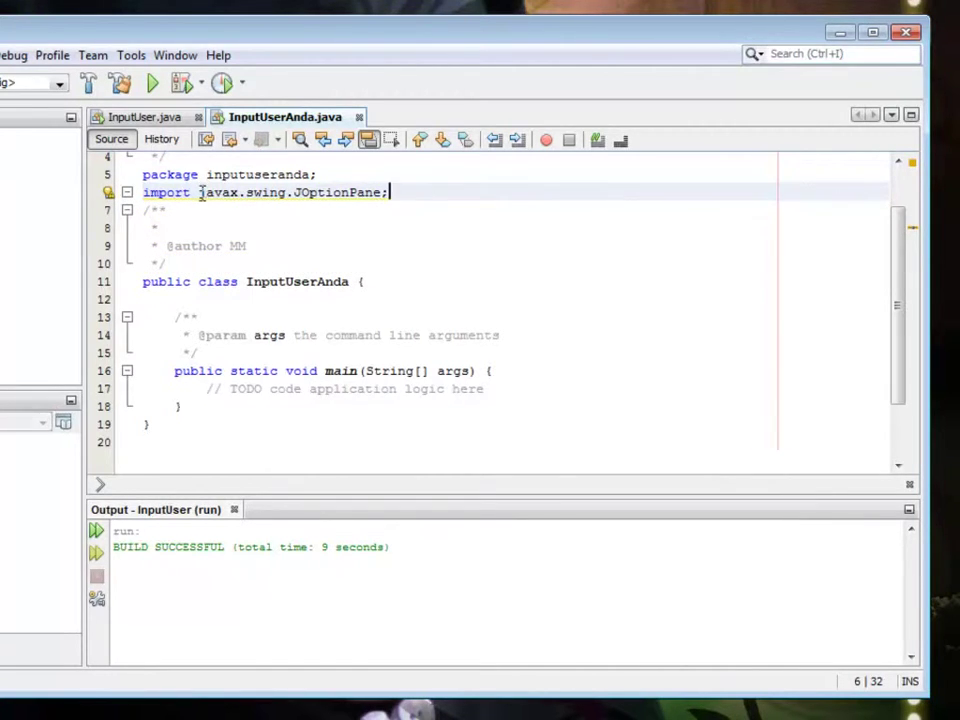
Declare a String variable called name, initialized with an empty string, on a new first line inside the main method
{"action": "left_click", "coordinate": [184, 298]}
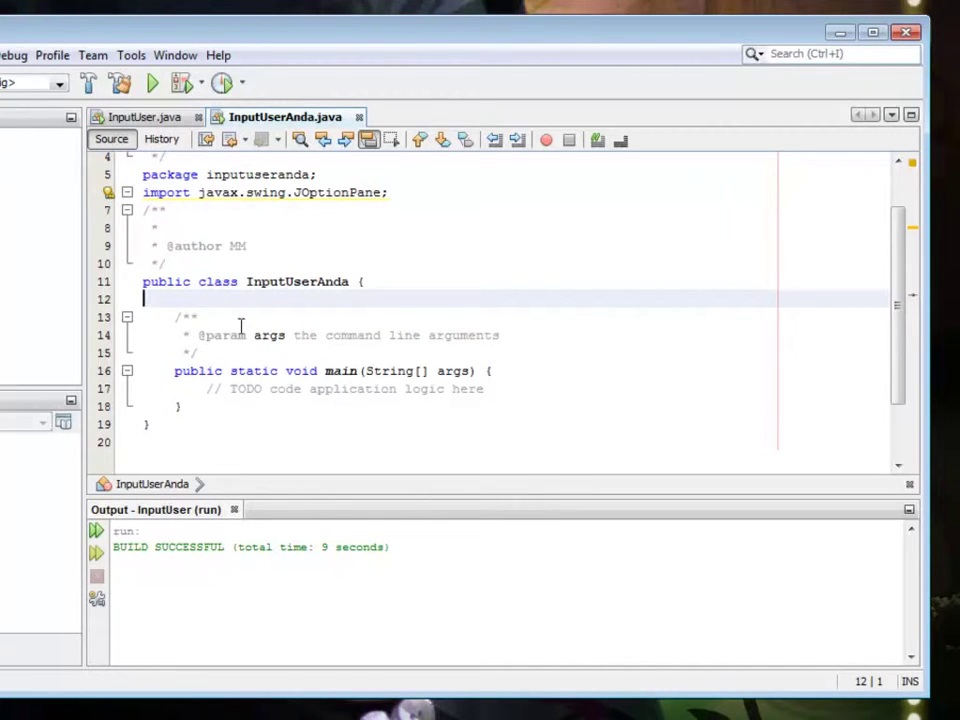
{"action": "left_click", "coordinate": [525, 377]}
{"action": "key", "text": "Return"}
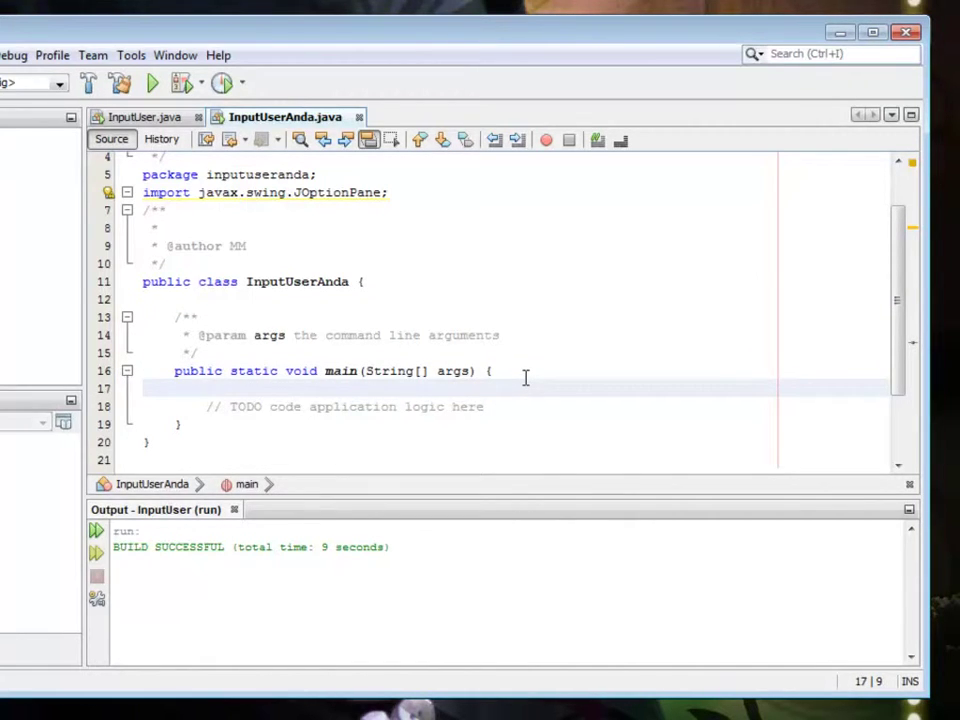
{"action": "type", "text": "String name"}
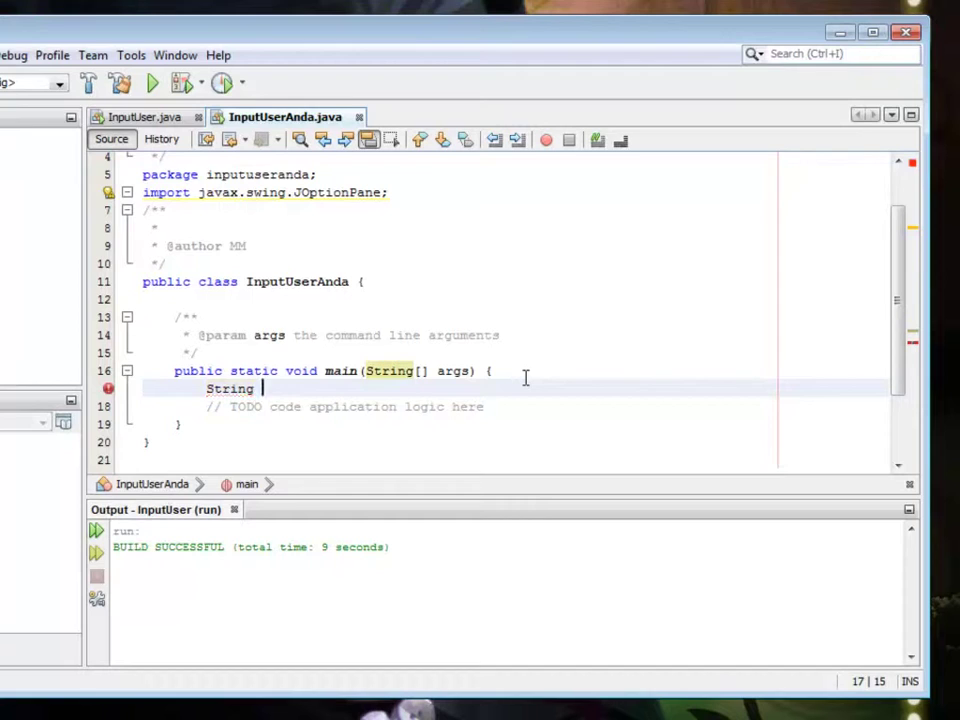
{"action": "type", "text": " ="}
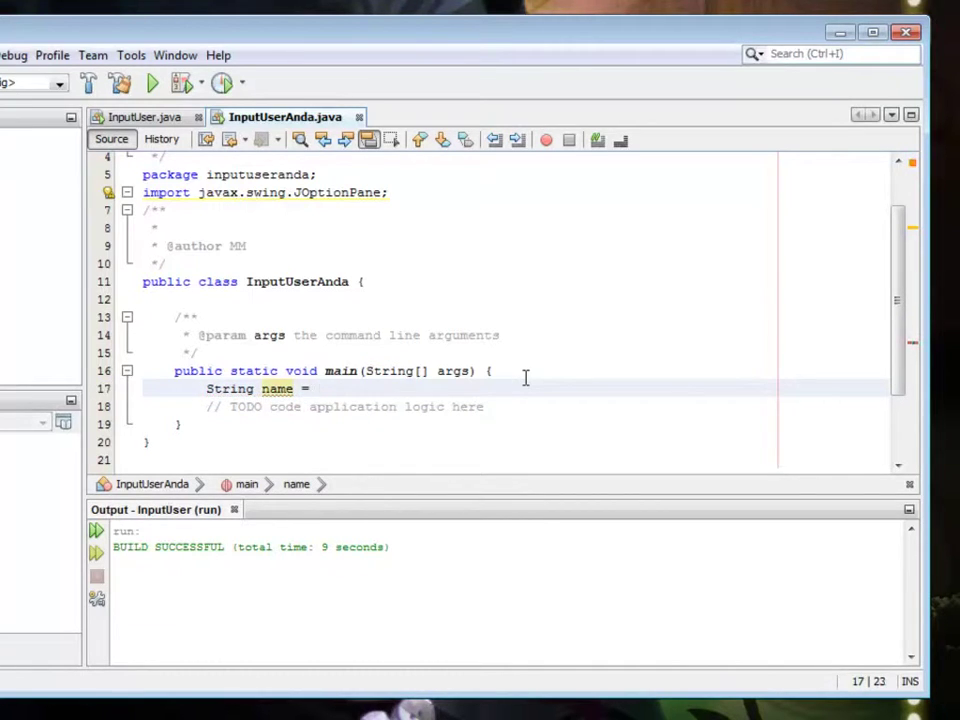
{"action": "type", "text": " \""}
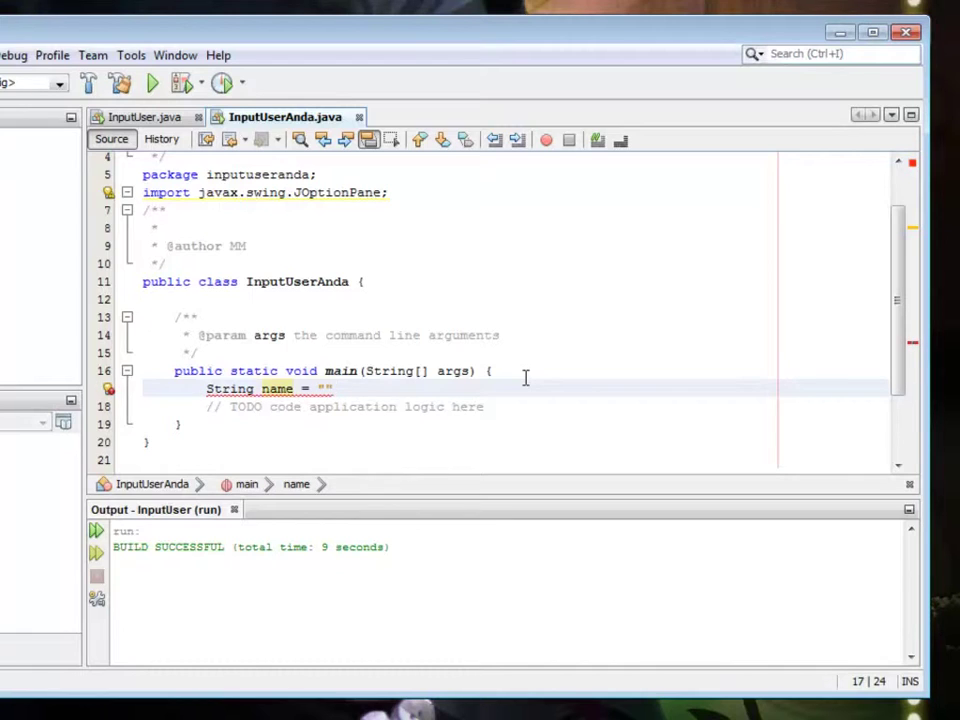